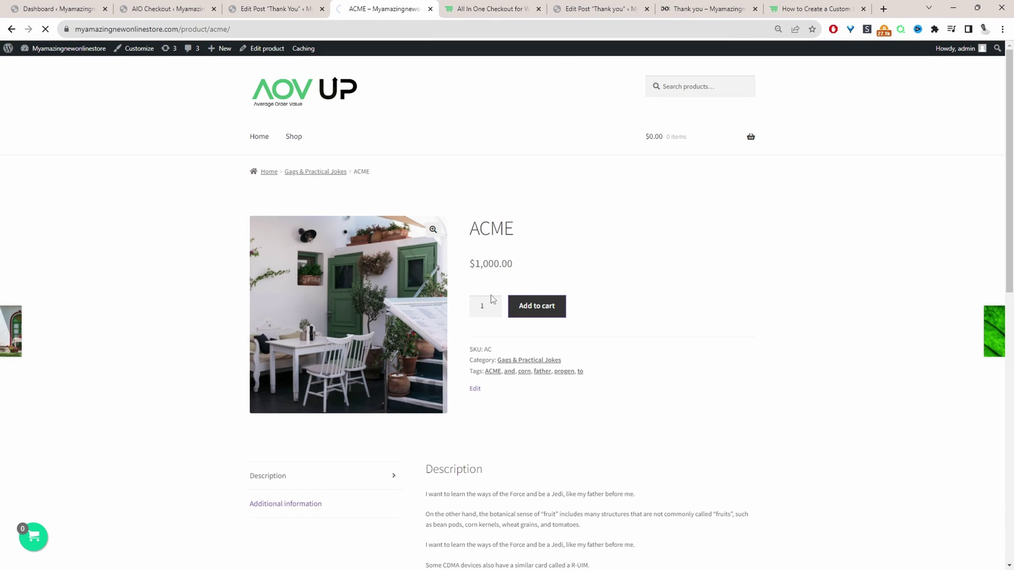
Check out the ACME item, then scroll the order-received page to the Bestsellers and 15forme 15% off banner.
{"action": "left_click", "coordinate": [34, 537]}
{"action": "left_click", "coordinate": [125, 522]}
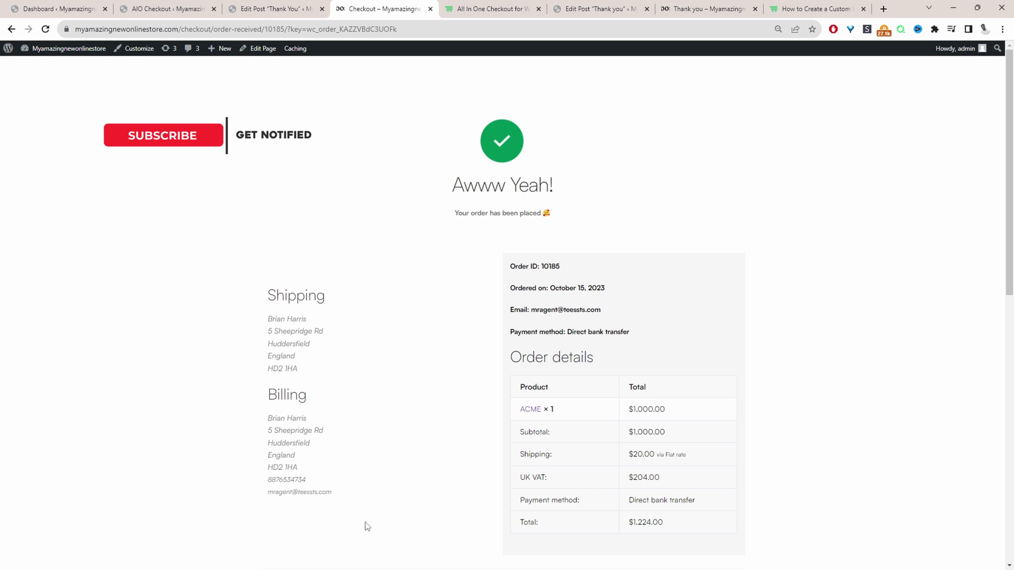
{"action": "scroll", "coordinate": [433, 274], "scroll_direction": "down", "scroll_amount": 5}
{"action": "scroll", "coordinate": [453, 242], "scroll_direction": "up", "scroll_amount": 4}
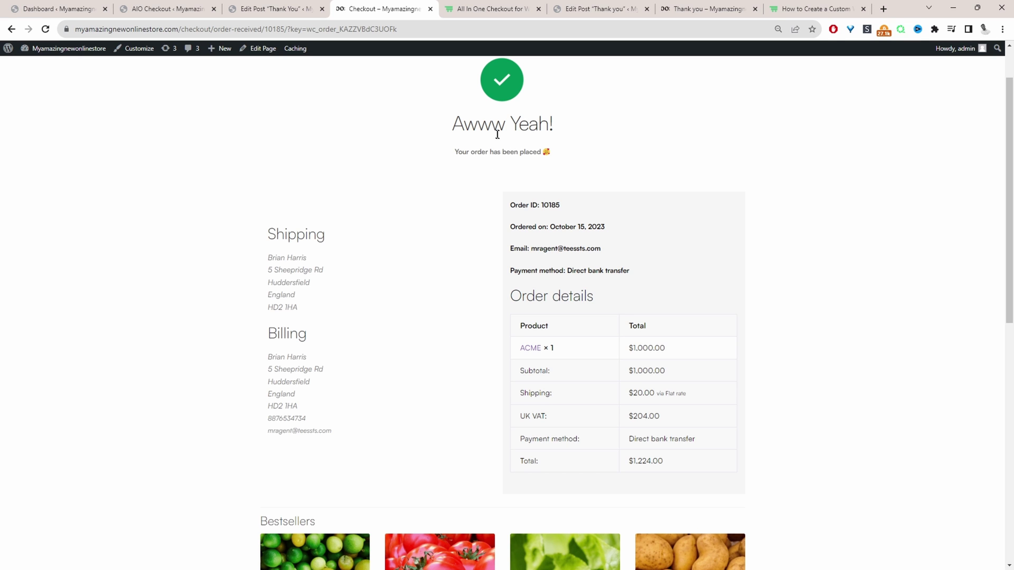
{"action": "scroll", "coordinate": [378, 215], "scroll_direction": "down", "scroll_amount": 5}
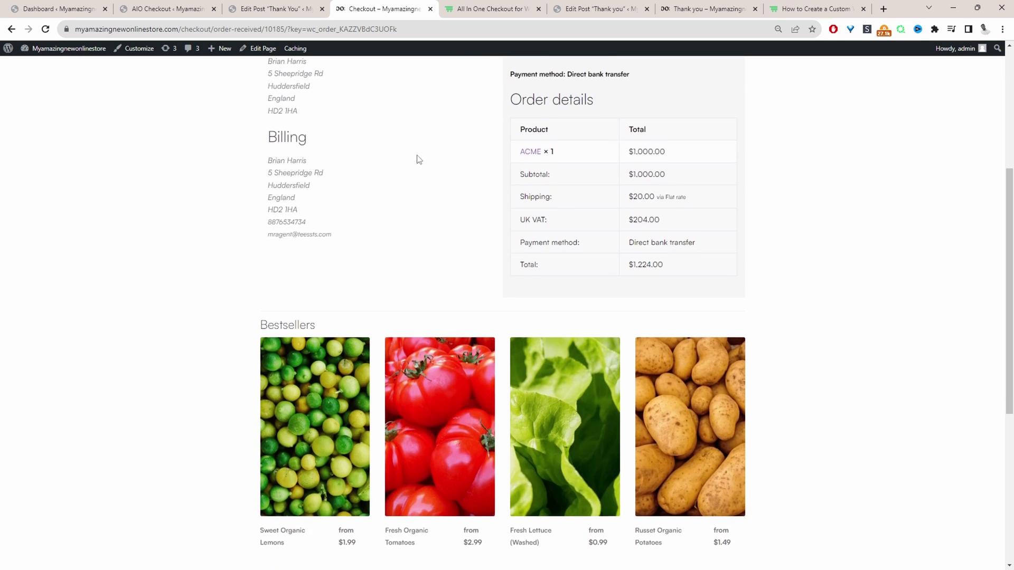
{"action": "scroll", "coordinate": [326, 216], "scroll_direction": "up", "scroll_amount": 3}
{"action": "scroll", "coordinate": [374, 252], "scroll_direction": "down", "scroll_amount": 5}
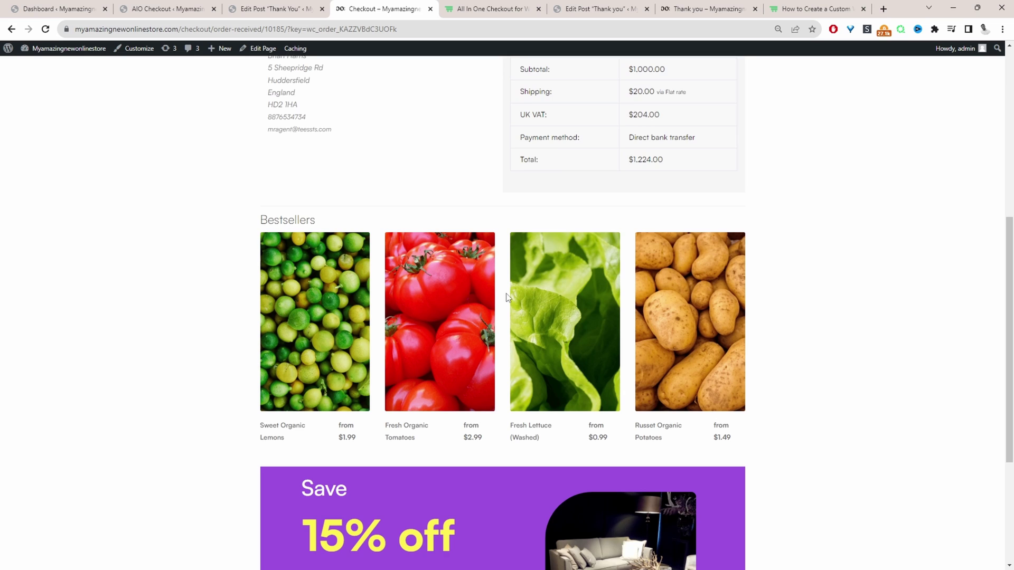
{"action": "scroll", "coordinate": [312, 373], "scroll_direction": "down", "scroll_amount": 2}
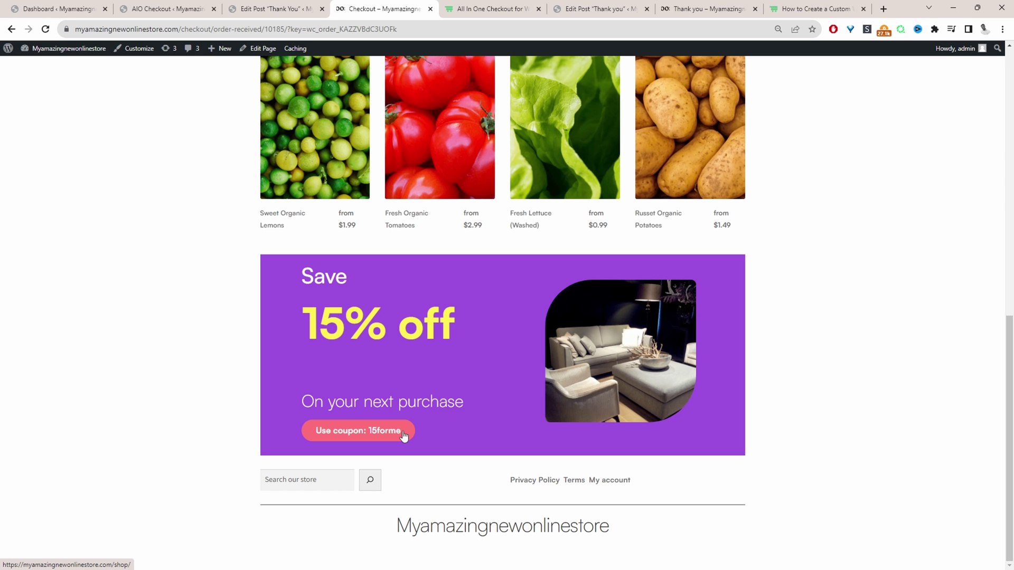
Switch to the All In One Checkout for WooCommerce product page tab.
{"action": "left_click", "coordinate": [487, 7]}
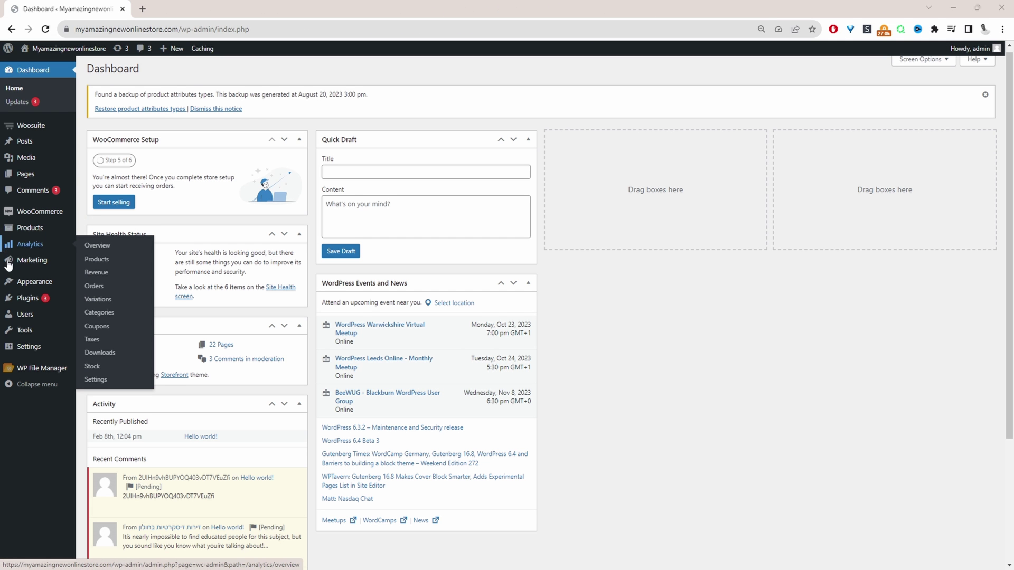
Open Woosuite > Addons and scroll to the enabled All in One Checkout and Pro cards.
{"action": "mouse_move", "coordinate": [31, 350]}
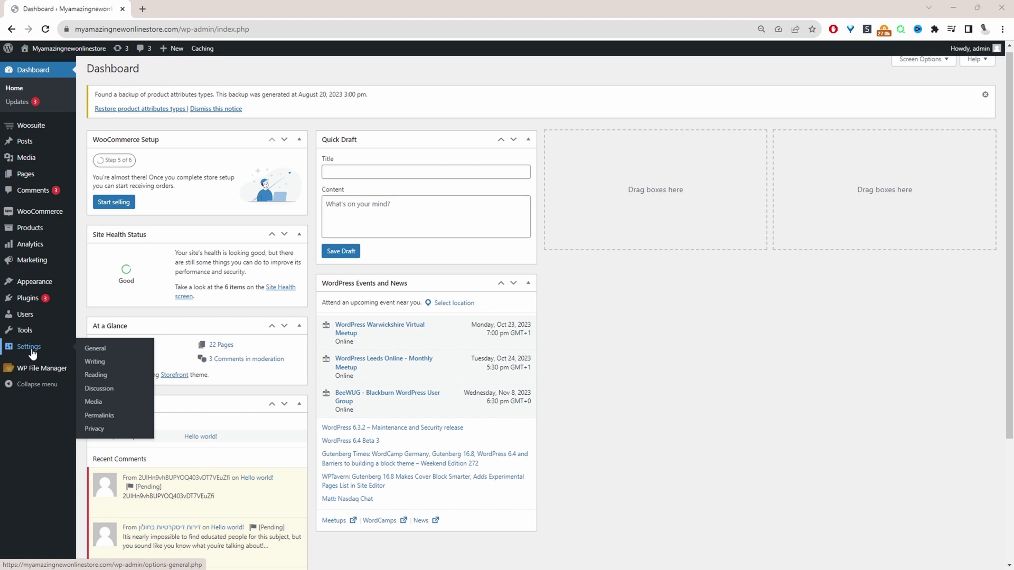
{"action": "mouse_move", "coordinate": [31, 302]}
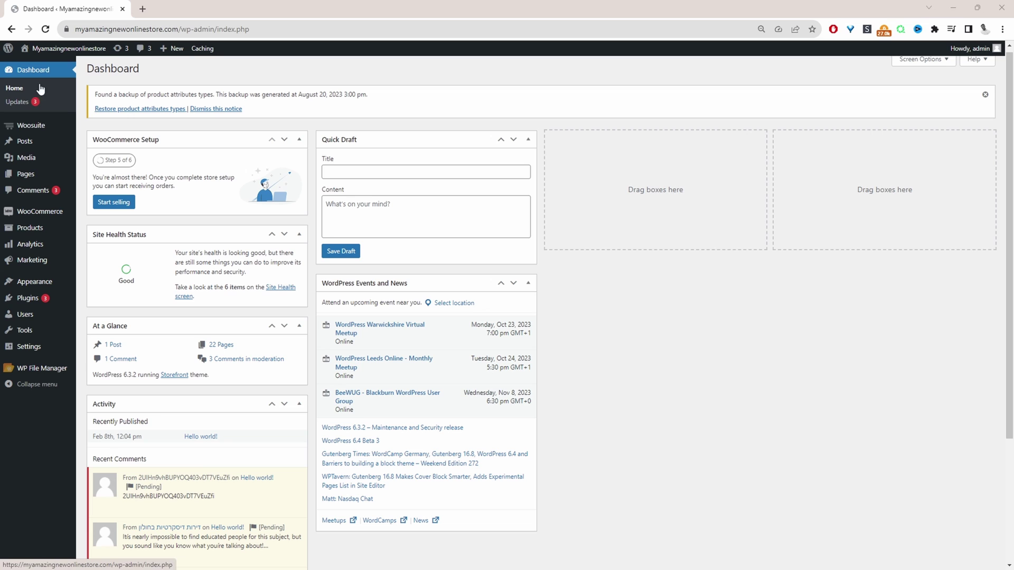
{"action": "mouse_move", "coordinate": [75, 142]}
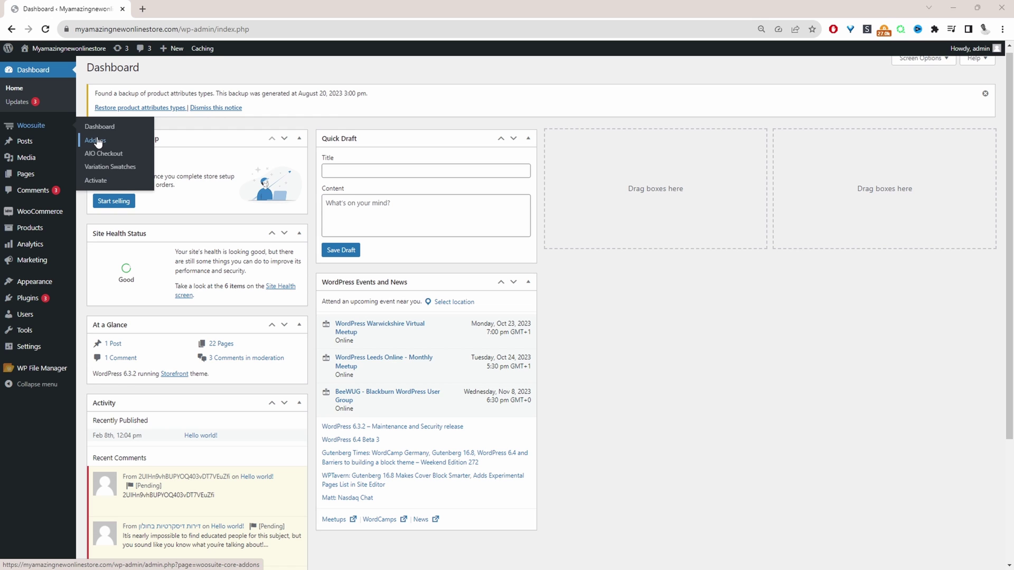
{"action": "left_click", "coordinate": [95, 142]}
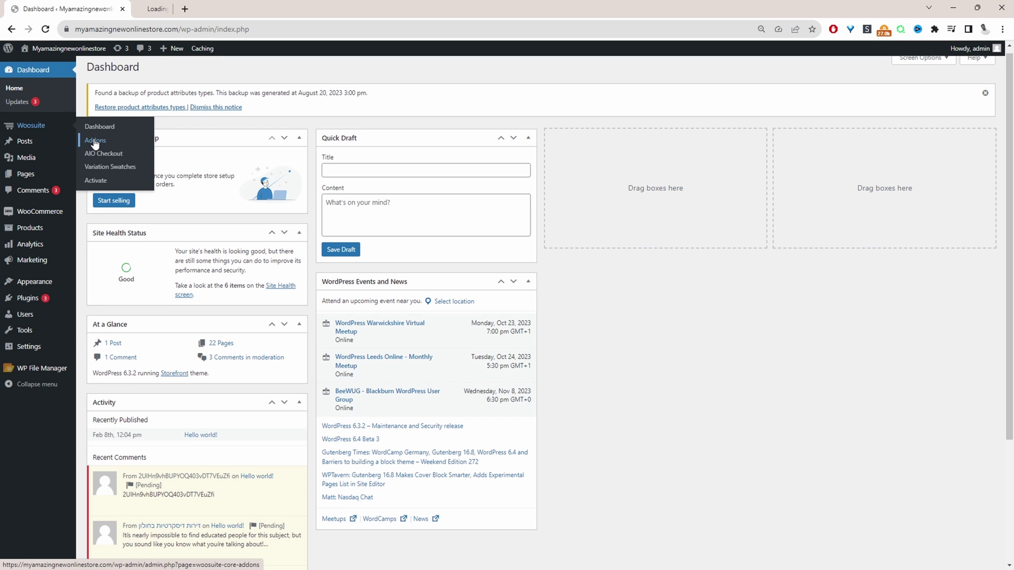
{"action": "scroll", "coordinate": [227, 373], "scroll_direction": "down", "scroll_amount": 4}
{"action": "scroll", "coordinate": [216, 449], "scroll_direction": "down", "scroll_amount": 12}
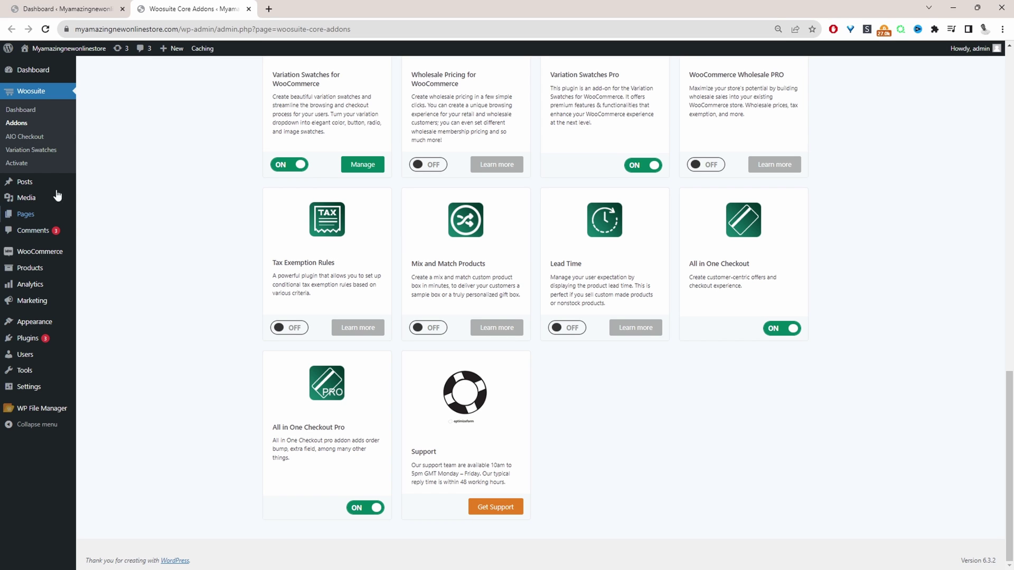
Create a new checkout form from the AIO Checkout dashboard and review its default fields.
{"action": "left_click", "coordinate": [18, 138]}
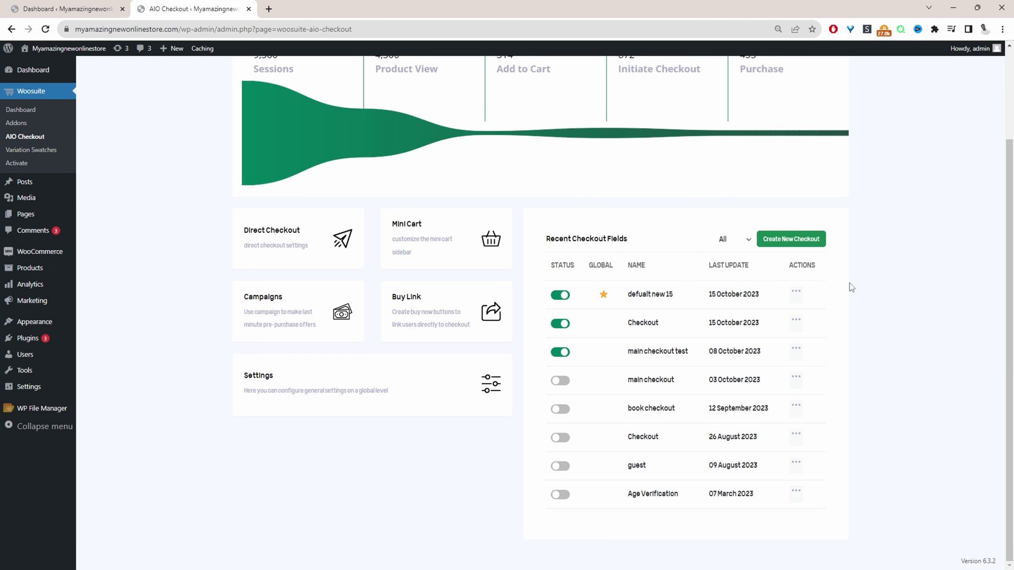
{"action": "left_click", "coordinate": [773, 242]}
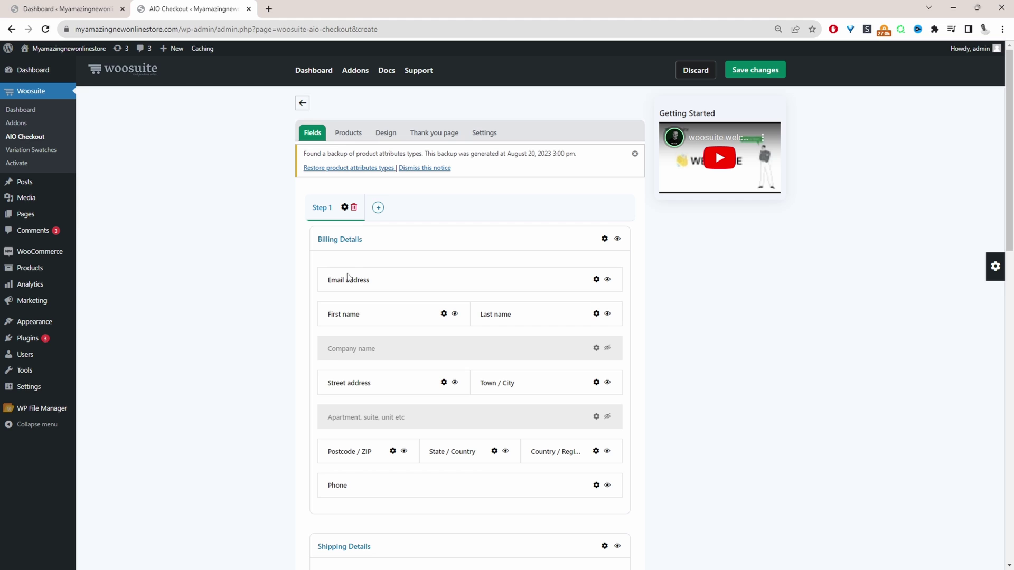
{"action": "scroll", "coordinate": [356, 401], "scroll_direction": "down", "scroll_amount": 5}
{"action": "scroll", "coordinate": [357, 401], "scroll_direction": "down", "scroll_amount": 5}
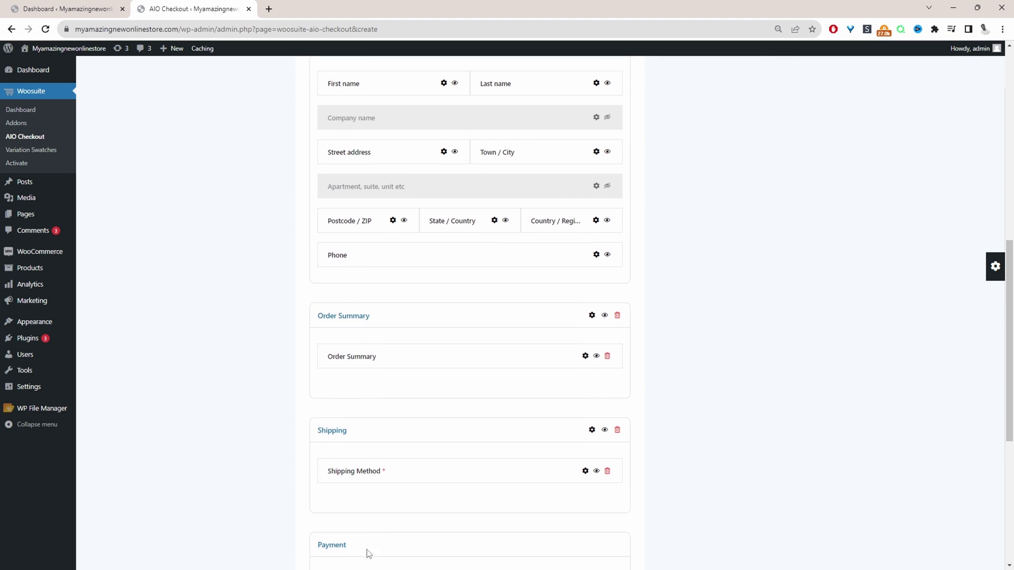
{"action": "scroll", "coordinate": [673, 446], "scroll_direction": "up", "scroll_amount": 1}
{"action": "scroll", "coordinate": [700, 439], "scroll_direction": "up", "scroll_amount": 3}
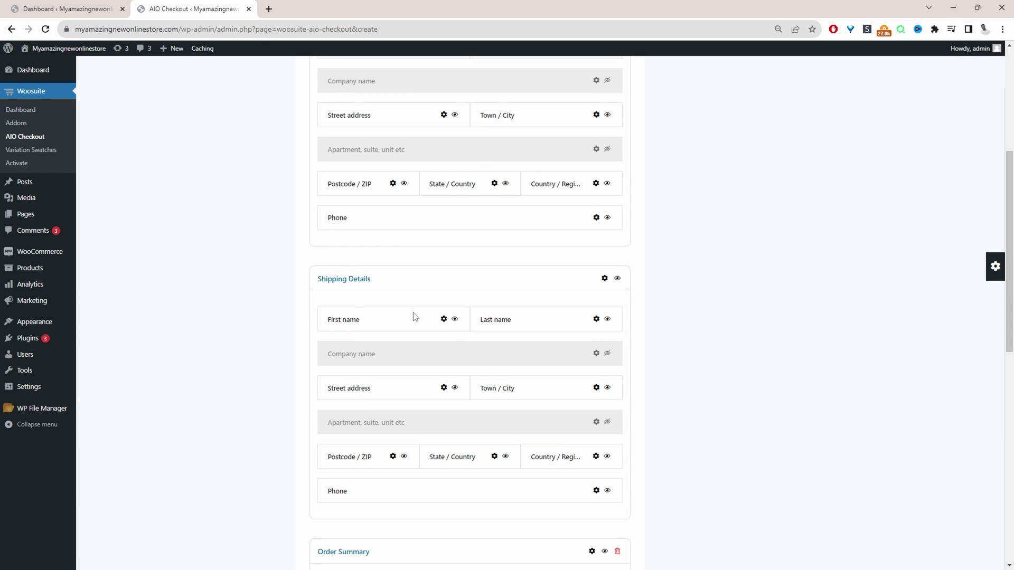
Show the field types, demonstrate reordering the Email address field, and dismiss the backup notice.
{"action": "left_click", "coordinate": [994, 266]}
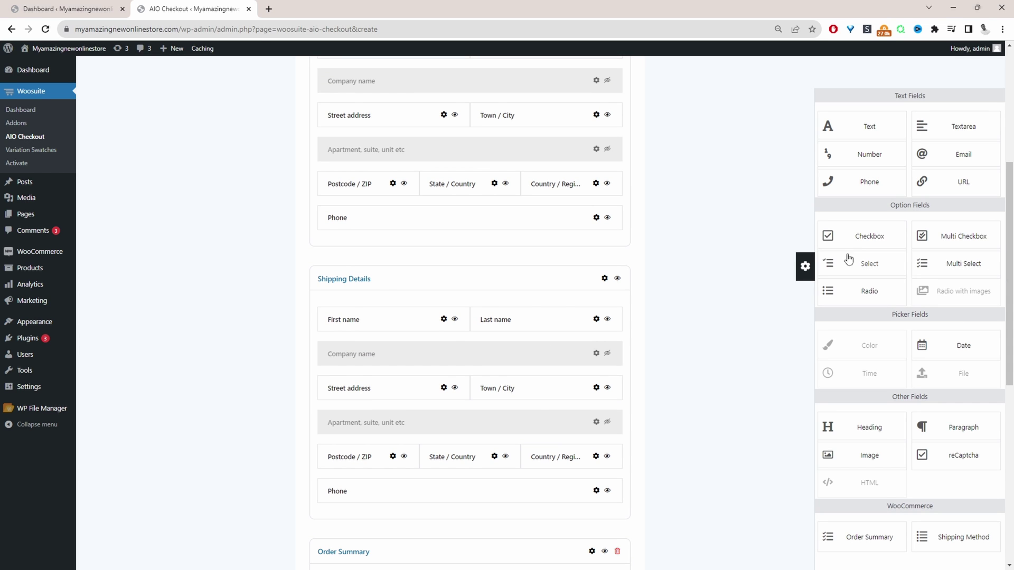
{"action": "scroll", "coordinate": [436, 329], "scroll_direction": "up", "scroll_amount": 3}
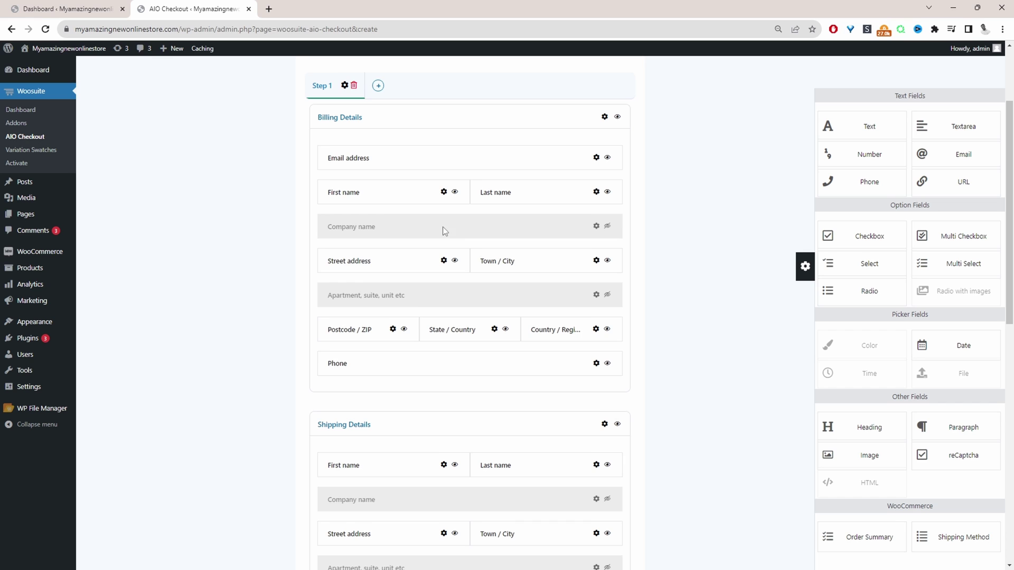
{"action": "mouse_move", "coordinate": [411, 164]}
{"action": "left_mouse_down"}
{"action": "mouse_move", "coordinate": [403, 199]}
{"action": "mouse_move", "coordinate": [412, 154]}
{"action": "left_mouse_up"}
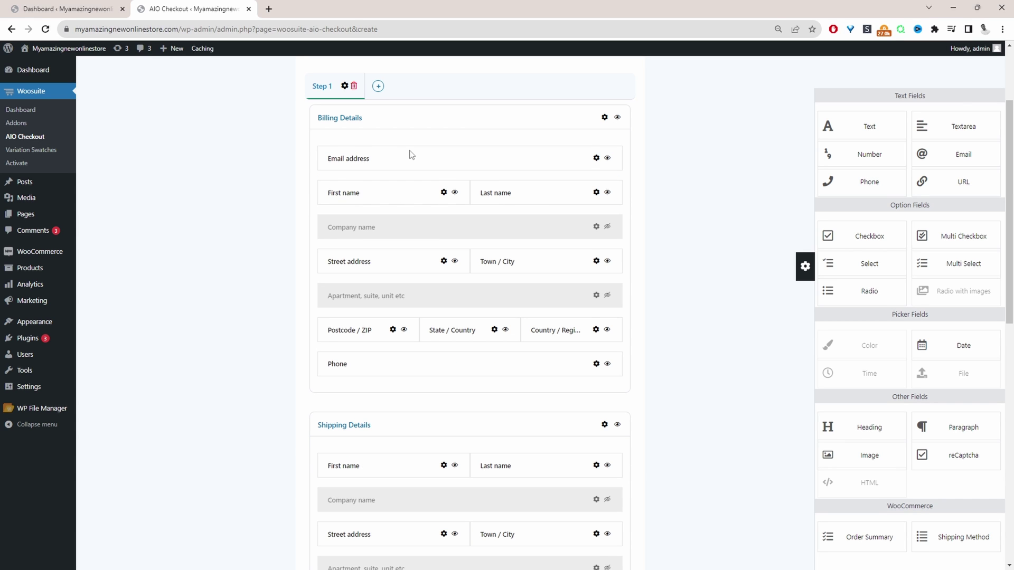
{"action": "scroll", "coordinate": [411, 154], "scroll_direction": "up", "scroll_amount": 2}
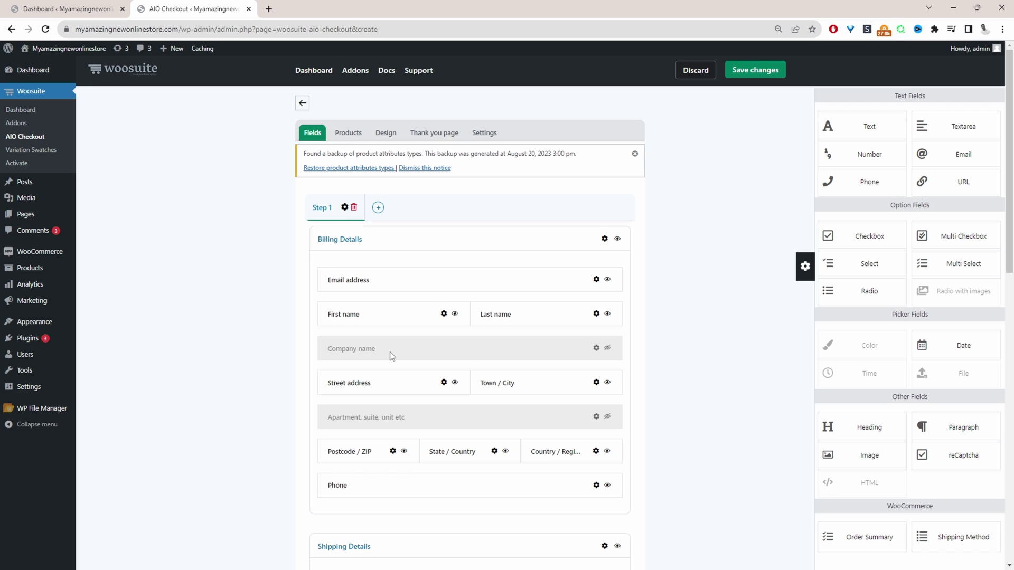
{"action": "left_click", "coordinate": [634, 154]}
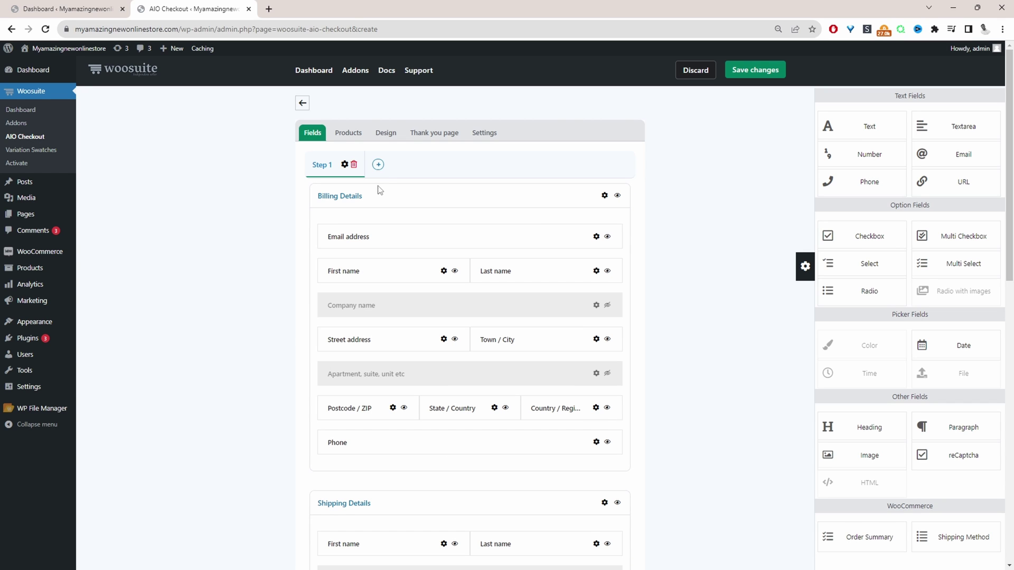
On the Design > Thank you page tab, set global-form inheritance to No.
{"action": "left_click", "coordinate": [385, 134]}
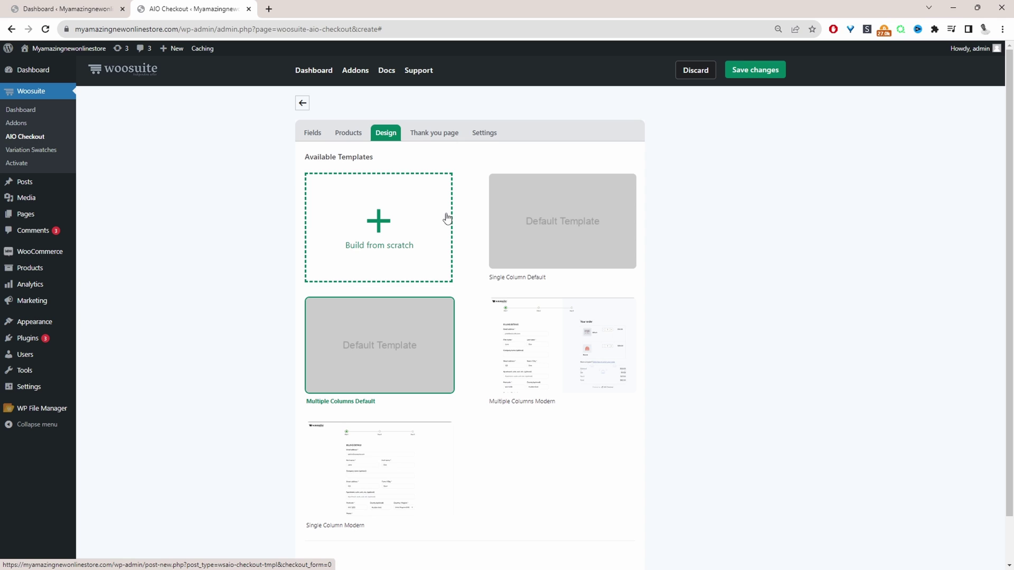
{"action": "left_click", "coordinate": [430, 136]}
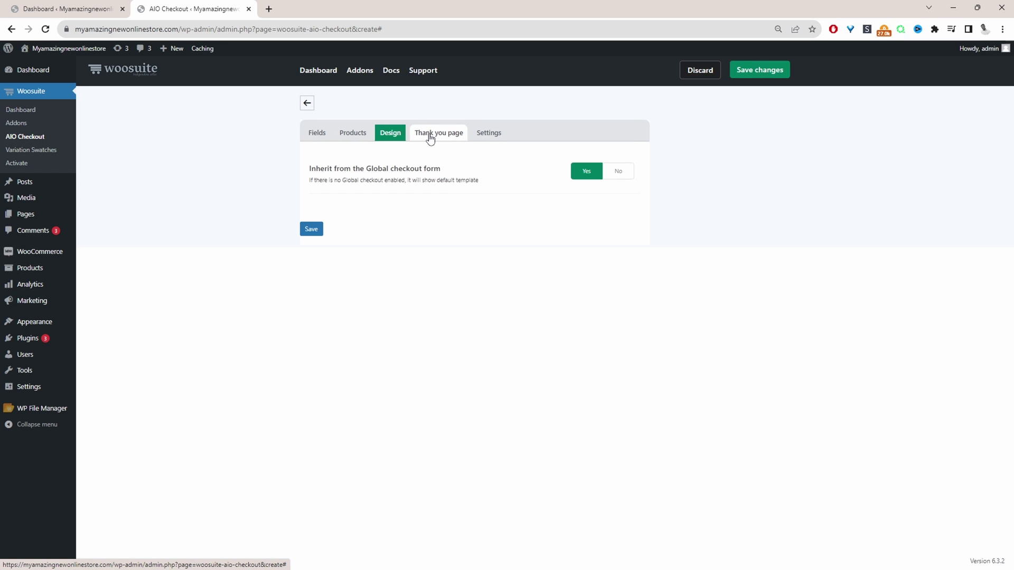
{"action": "left_click", "coordinate": [614, 174]}
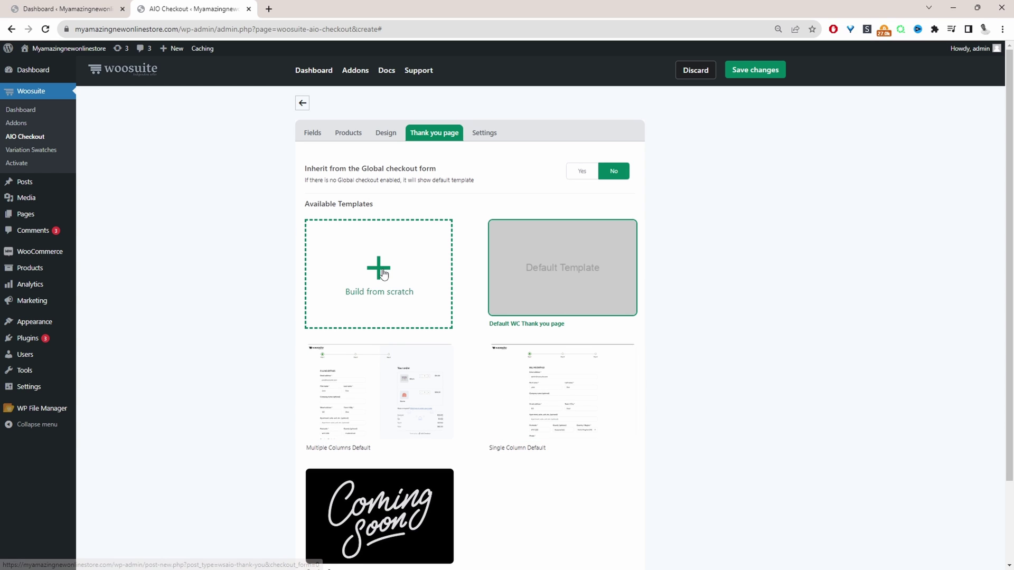
Start a new template titled 'Thank you' with an 'Awww Yeah!' heading.
{"action": "left_click", "coordinate": [361, 274]}
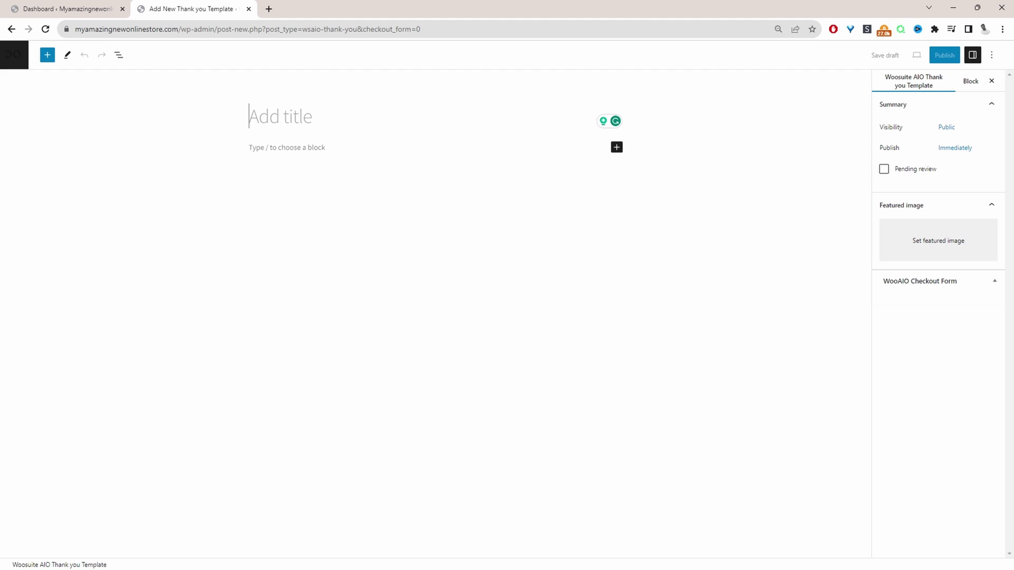
{"action": "type", "text": "Thank you"}
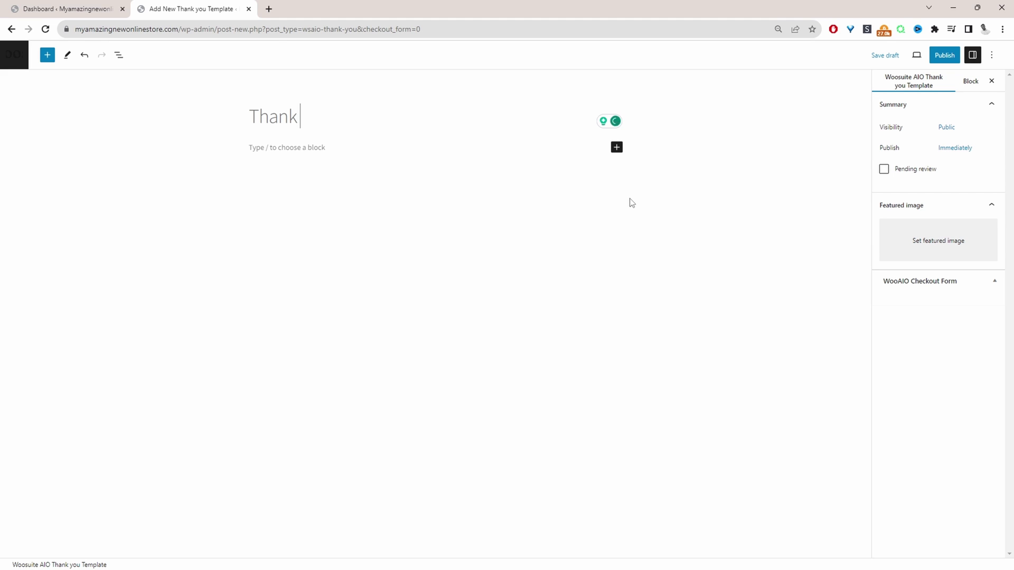
{"action": "left_click", "coordinate": [269, 293]}
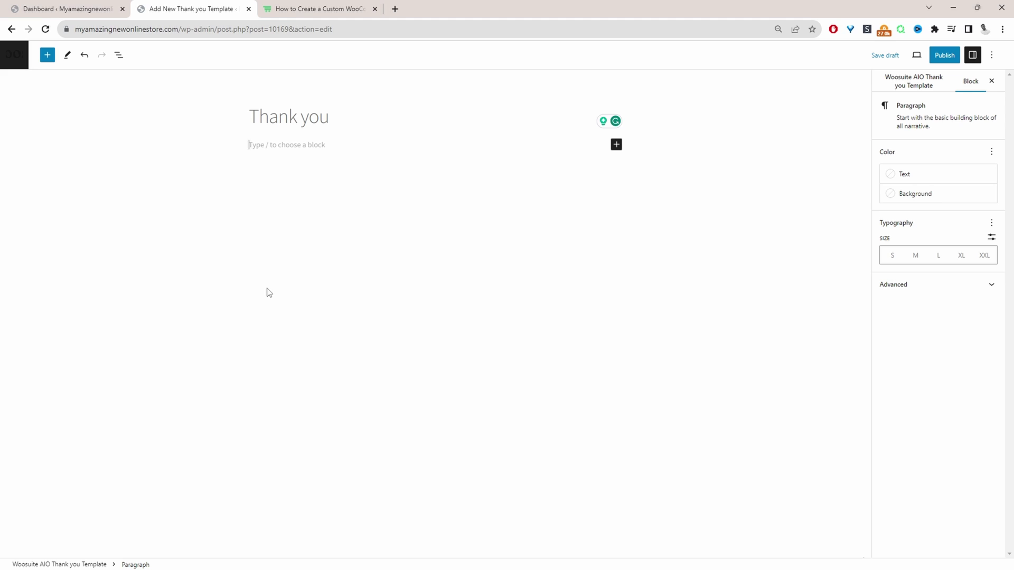
{"action": "left_click", "coordinate": [615, 144]}
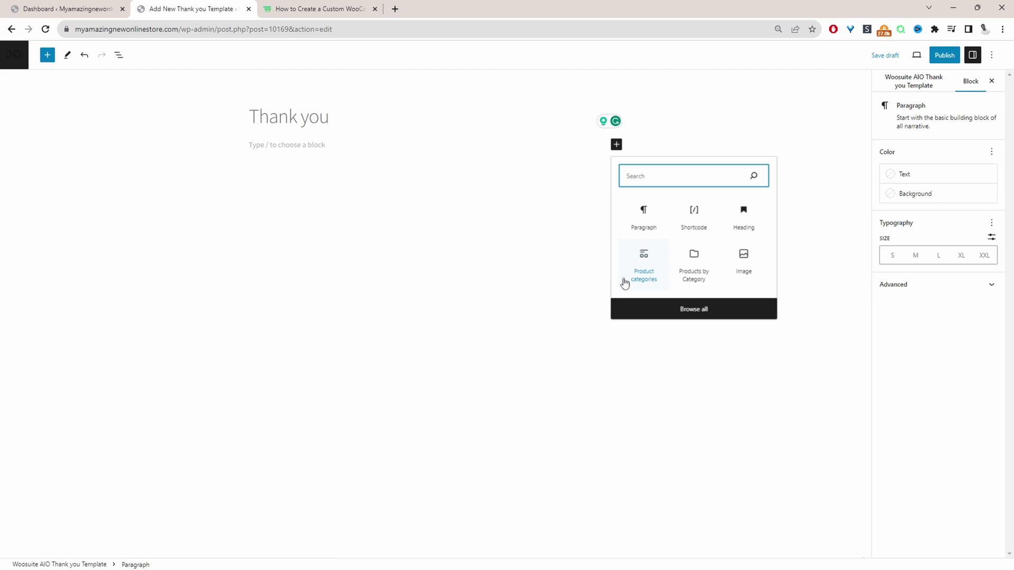
{"action": "left_click", "coordinate": [743, 216]}
{"action": "type", "text": "Awww Yeah!"}
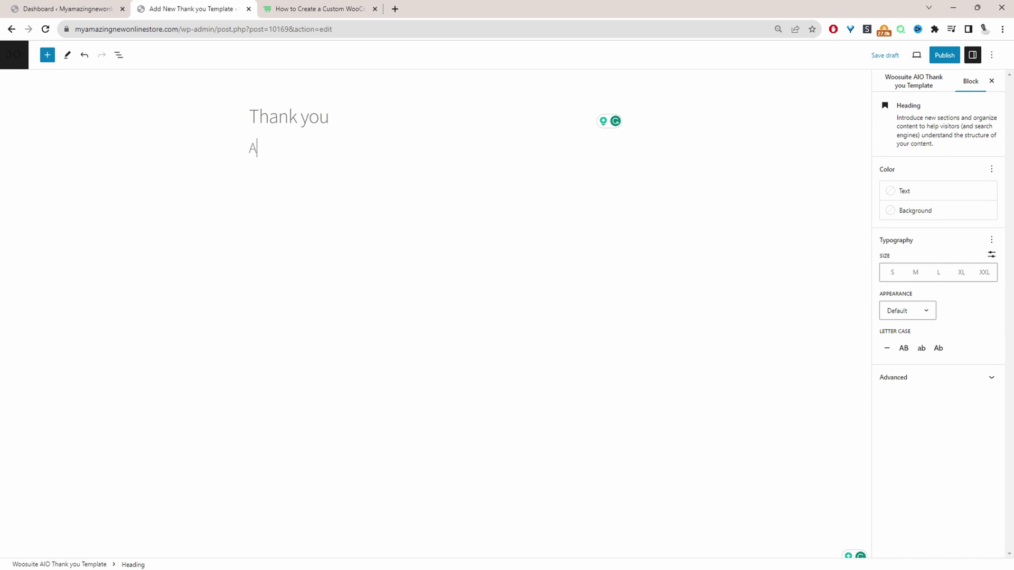
{"action": "key", "text": "Return"}
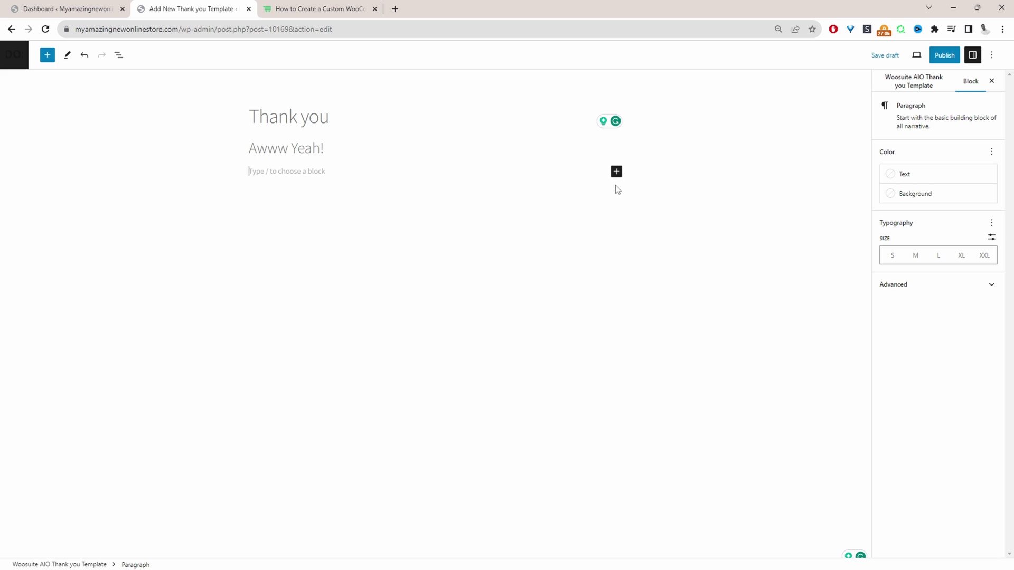
Insert a two-column Columns block below the heading.
{"action": "left_click", "coordinate": [616, 171]}
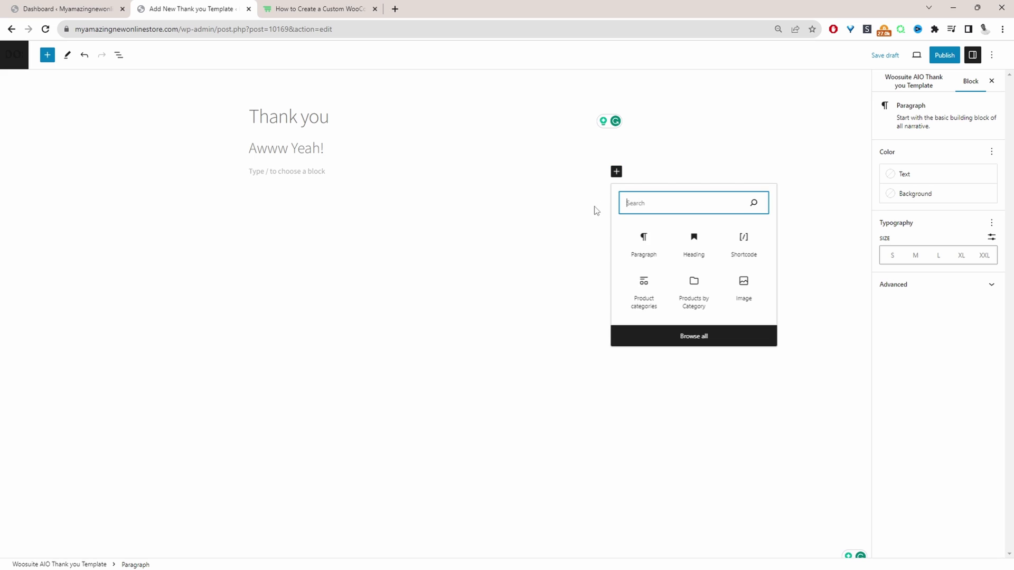
{"action": "type", "text": "col"}
{"action": "left_click", "coordinate": [692, 240]}
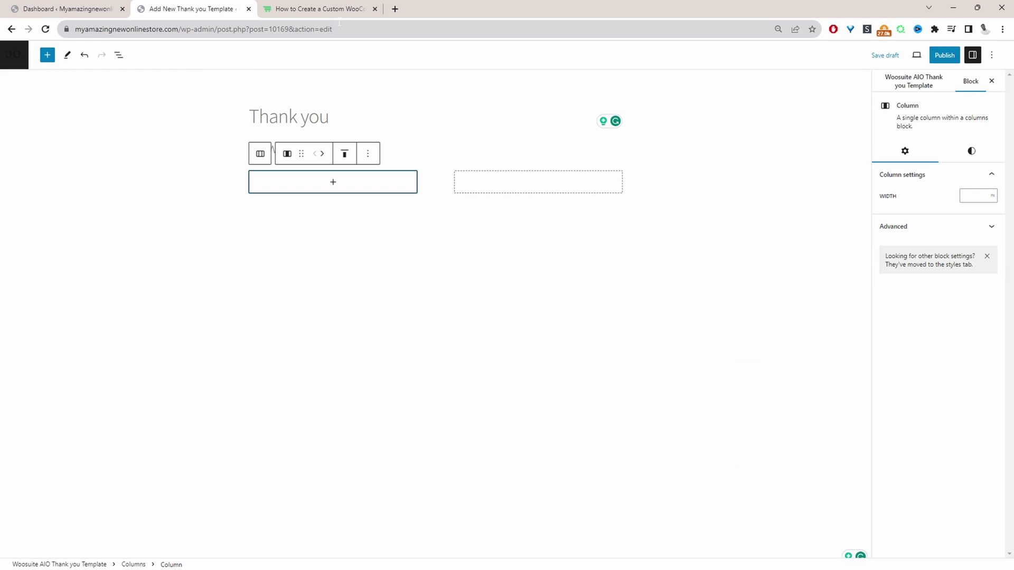
In the tutorial, review the email, order total, payment method and detail table shortcodes.
{"action": "left_click", "coordinate": [316, 9]}
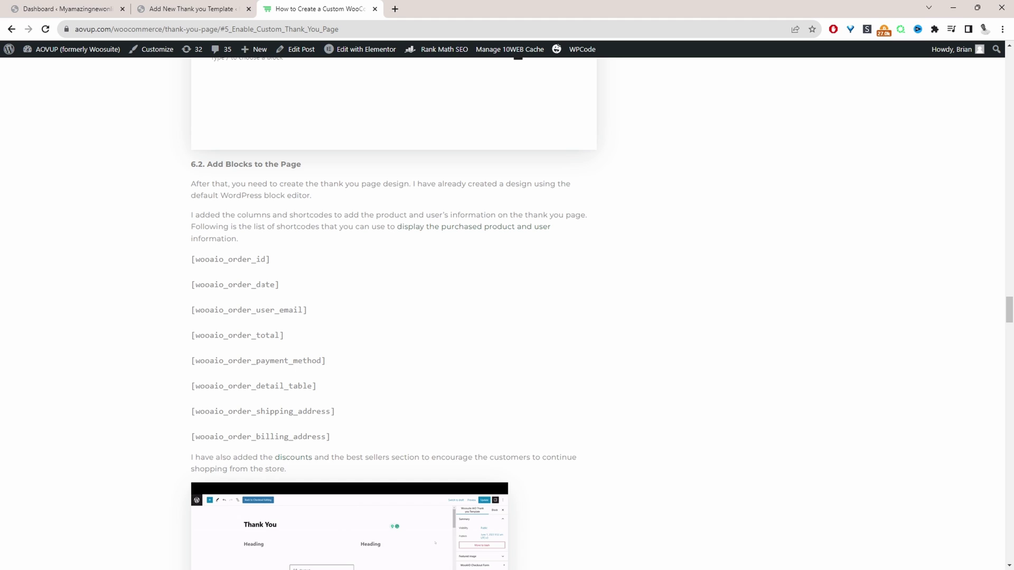
{"action": "left_click_drag", "start_coordinate": [333, 438], "coordinate": [242, 288]}
{"action": "left_click", "coordinate": [168, 255]}
{"action": "left_click_drag", "start_coordinate": [316, 311], "coordinate": [210, 310]}
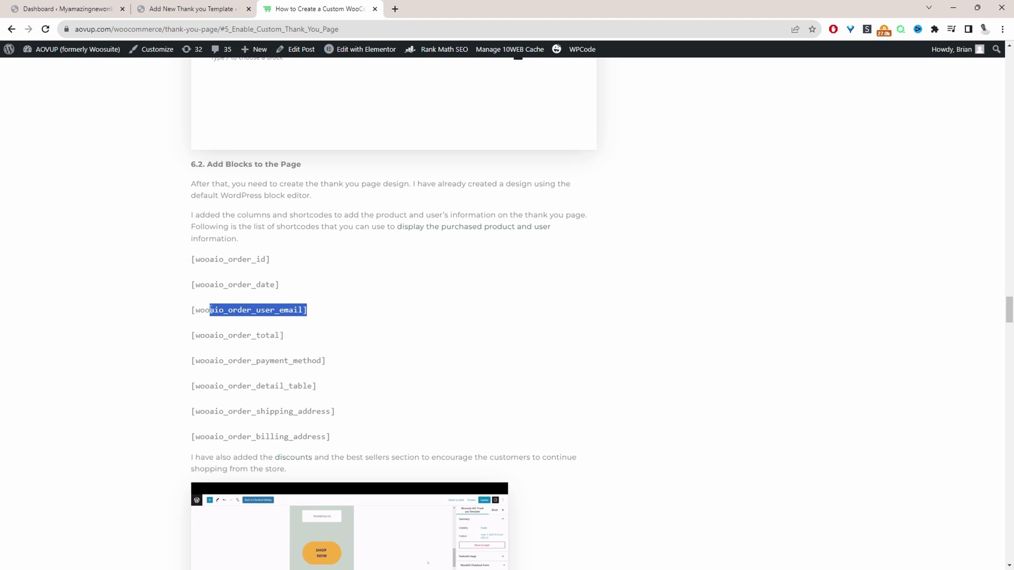
{"action": "left_click_drag", "start_coordinate": [288, 336], "coordinate": [224, 336]}
{"action": "left_click_drag", "start_coordinate": [328, 361], "coordinate": [223, 362]}
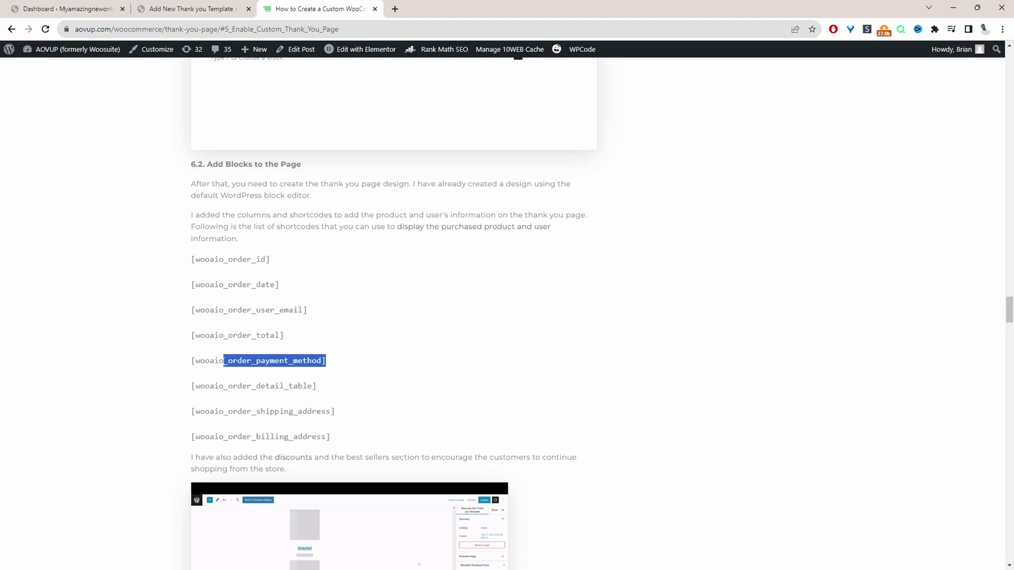
{"action": "left_click_drag", "start_coordinate": [319, 385], "coordinate": [191, 386]}
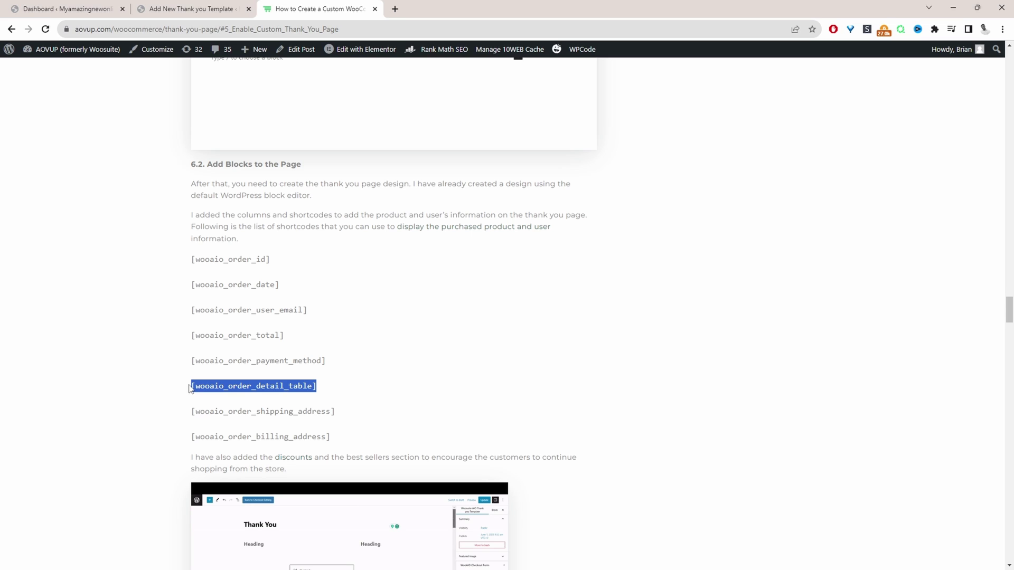
{"action": "left_click", "coordinate": [320, 393]}
Paste the first five order shortcodes into the left column, then select the remaining three.
{"action": "left_click_drag", "start_coordinate": [192, 259], "coordinate": [332, 372]}
{"action": "key", "text": "ctrl+c"}
{"action": "key", "text": "ctrl+shift+Tab"}
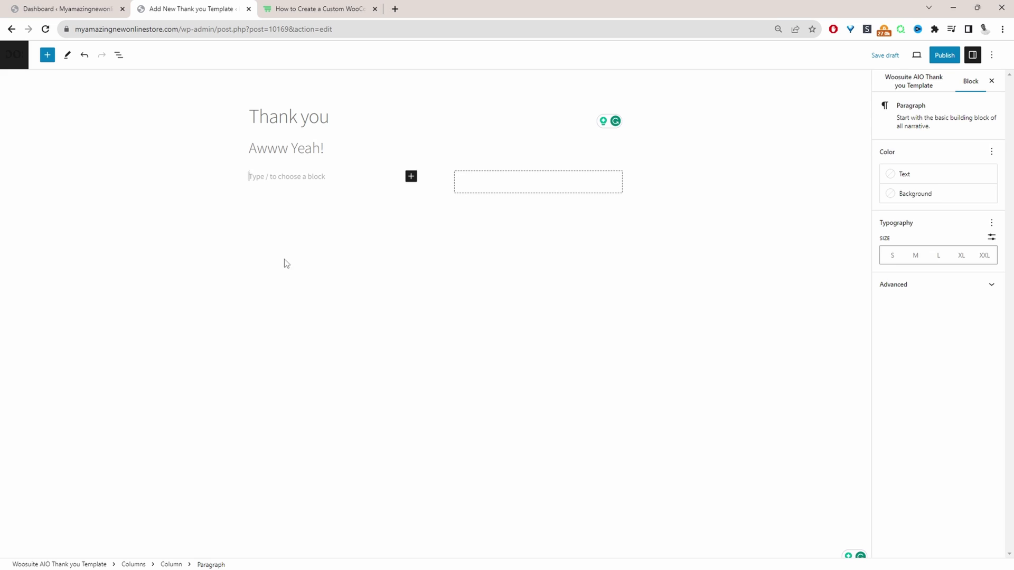
{"action": "key", "text": "ctrl+v"}
{"action": "key", "text": "ctrl+Tab"}
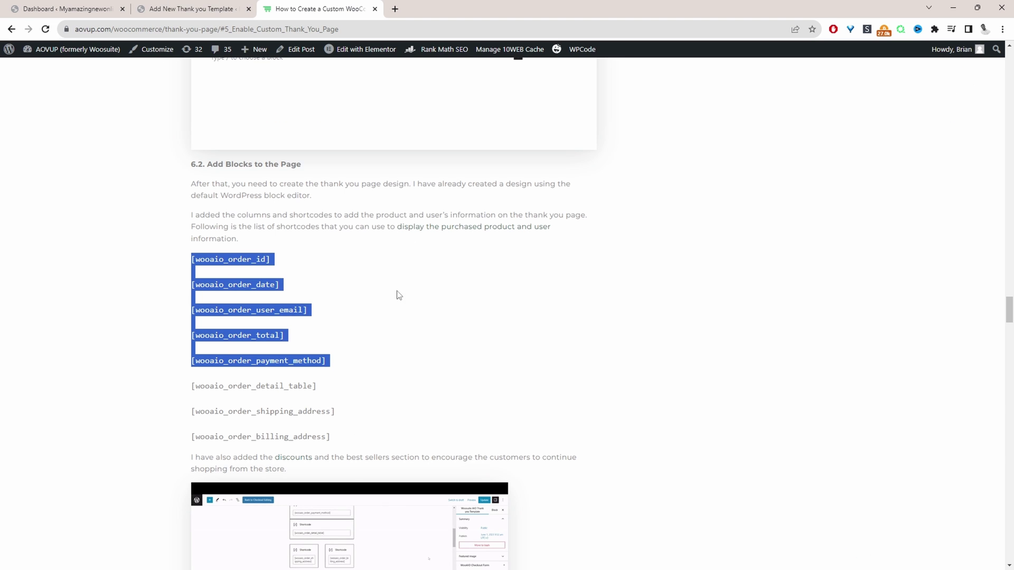
{"action": "left_click_drag", "start_coordinate": [337, 442], "coordinate": [193, 386]}
{"action": "key", "text": "ctrl+c"}
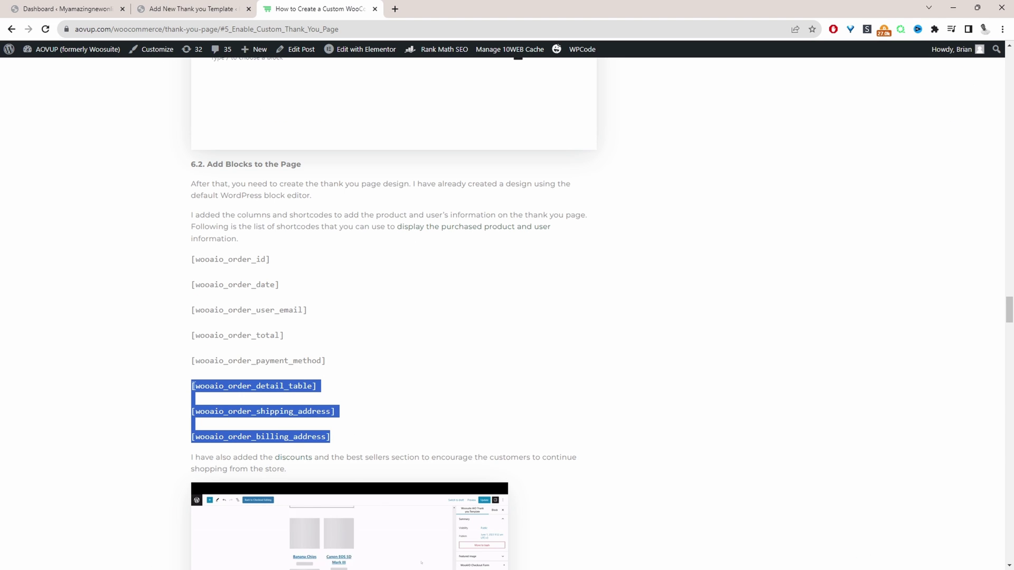
Paste the detail table, shipping and billing shortcodes into the right column.
{"action": "left_click", "coordinate": [208, 12]}
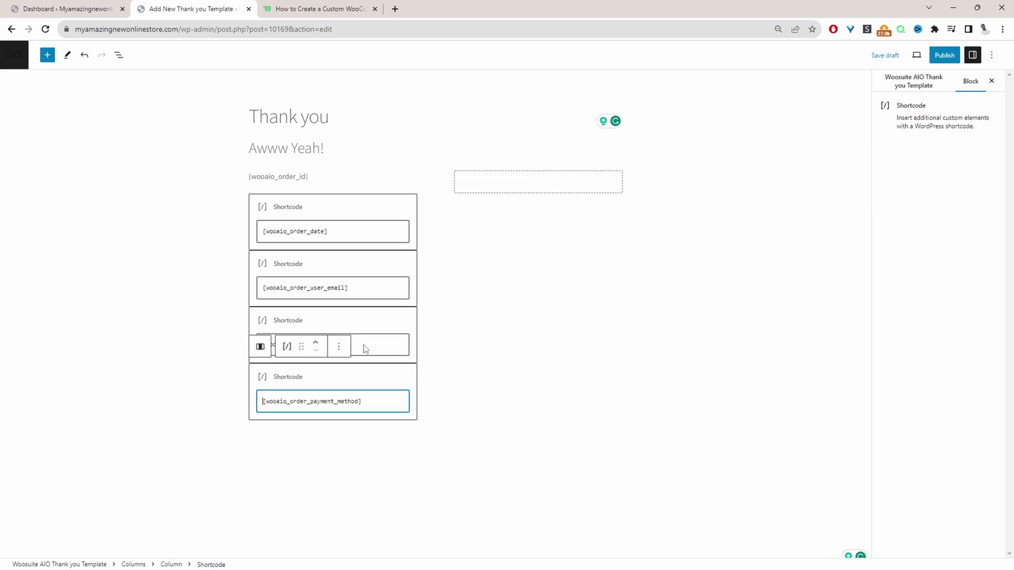
{"action": "left_click", "coordinate": [500, 190]}
{"action": "key", "text": "ctrl+v"}
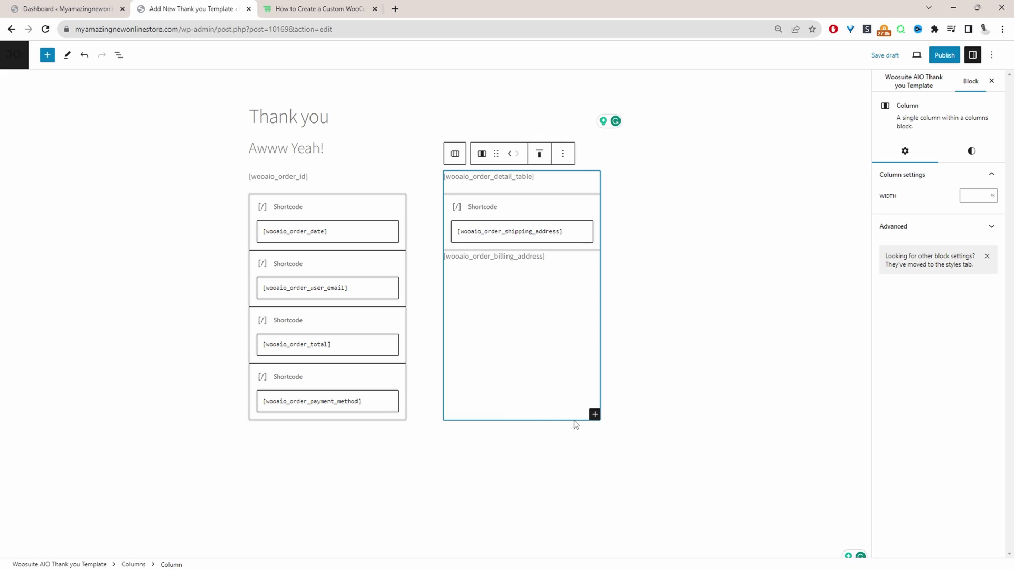
Add a 'Best sellers' heading below the columns and the Featured Products: Fresh & Tasty grid.
{"action": "left_click", "coordinate": [595, 414]}
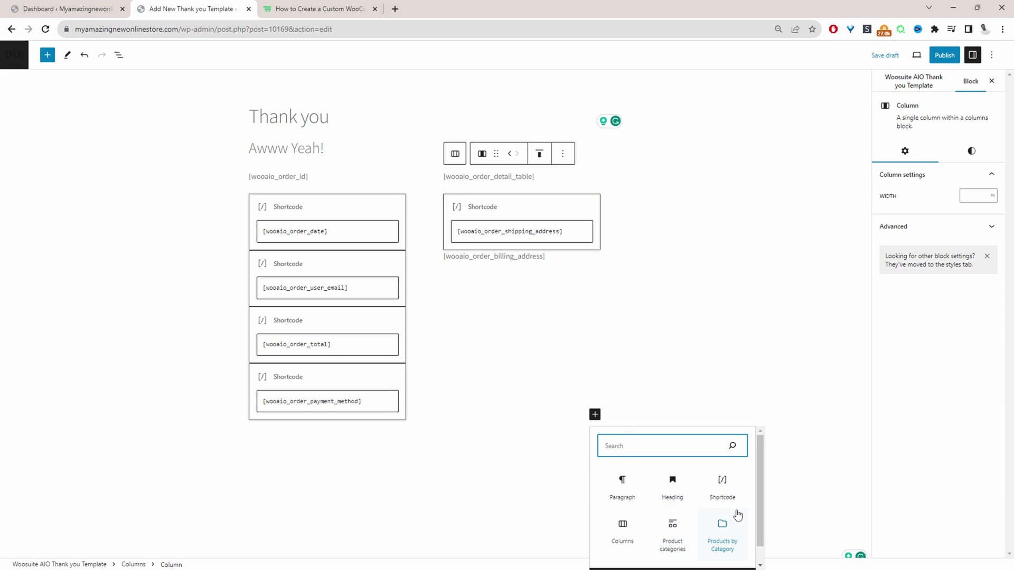
{"action": "left_click", "coordinate": [285, 446]}
{"action": "type", "text": "## Be"}
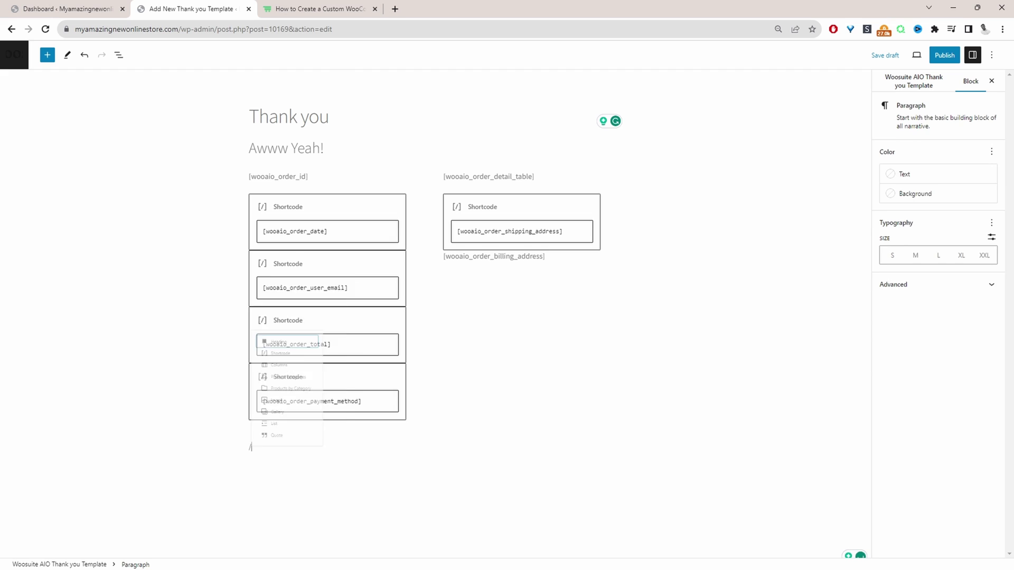
{"action": "type", "text": "st sellers"}
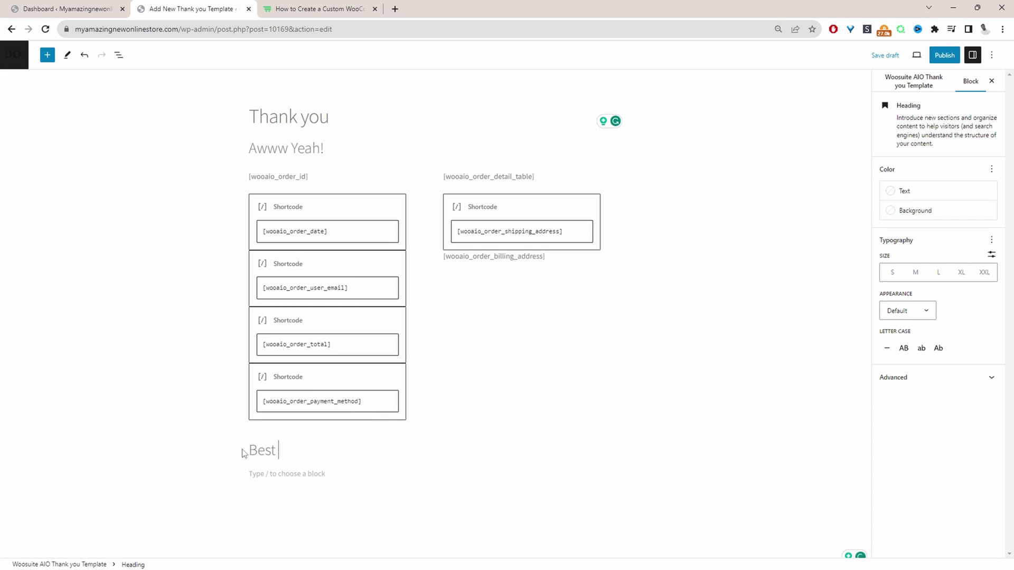
{"action": "key", "text": "Return"}
{"action": "left_click", "coordinate": [616, 473]}
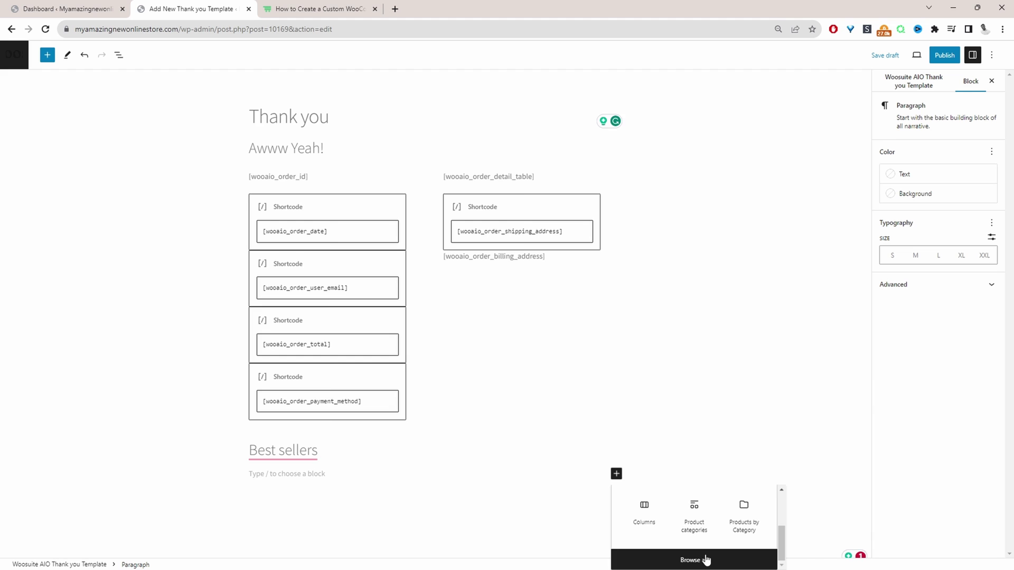
{"action": "left_click", "coordinate": [703, 561]}
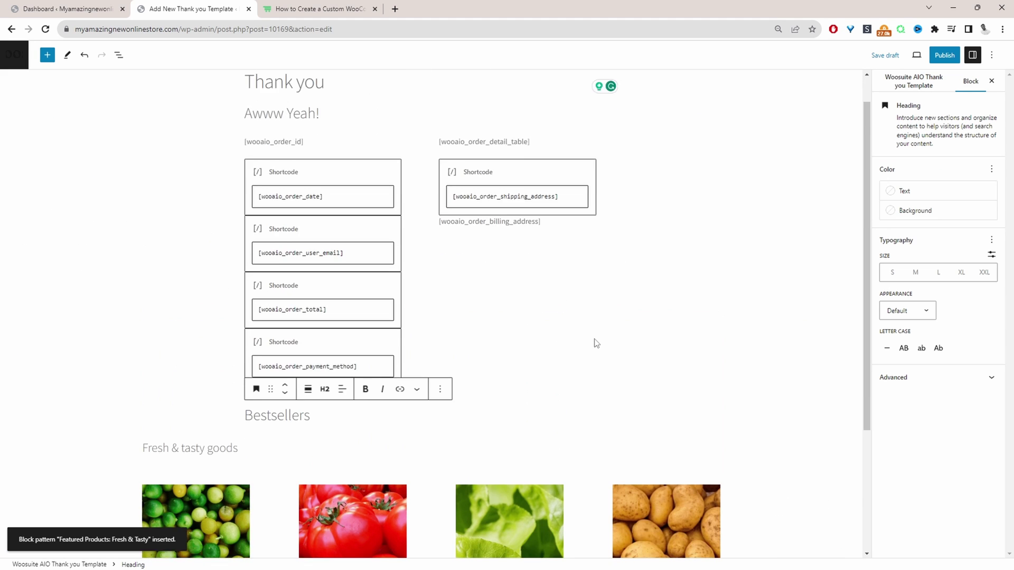
{"action": "scroll", "coordinate": [586, 356], "scroll_direction": "down", "scroll_amount": 3}
{"action": "left_click", "coordinate": [730, 523]}
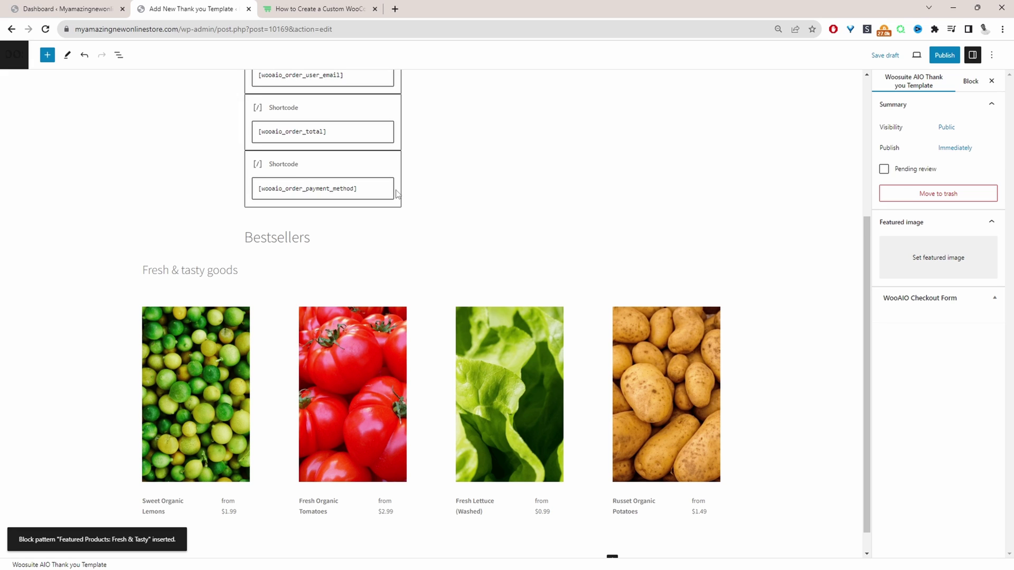
Insert the WooCommerce Discount Banner with Image pattern at the end with a Pale pink background.
{"action": "scroll", "coordinate": [559, 496], "scroll_direction": "down", "scroll_amount": 1}
{"action": "left_click", "coordinate": [612, 535]}
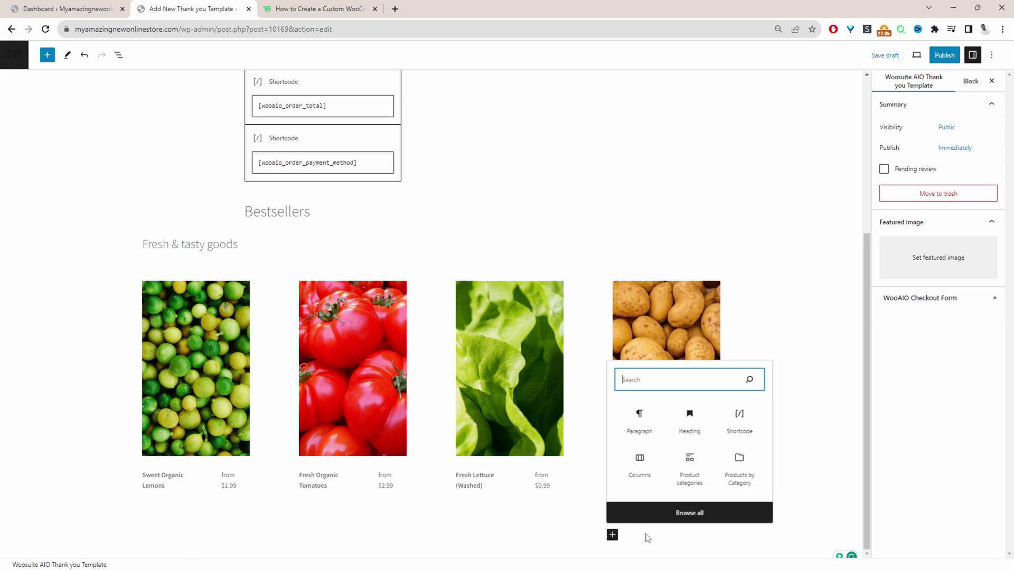
{"action": "left_click", "coordinate": [650, 513]}
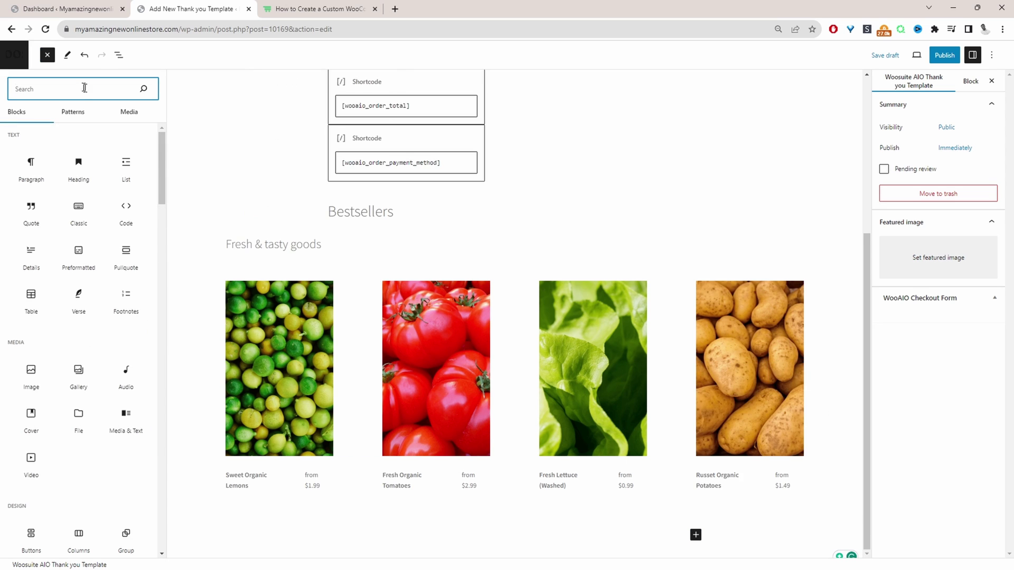
{"action": "left_click", "coordinate": [74, 110]}
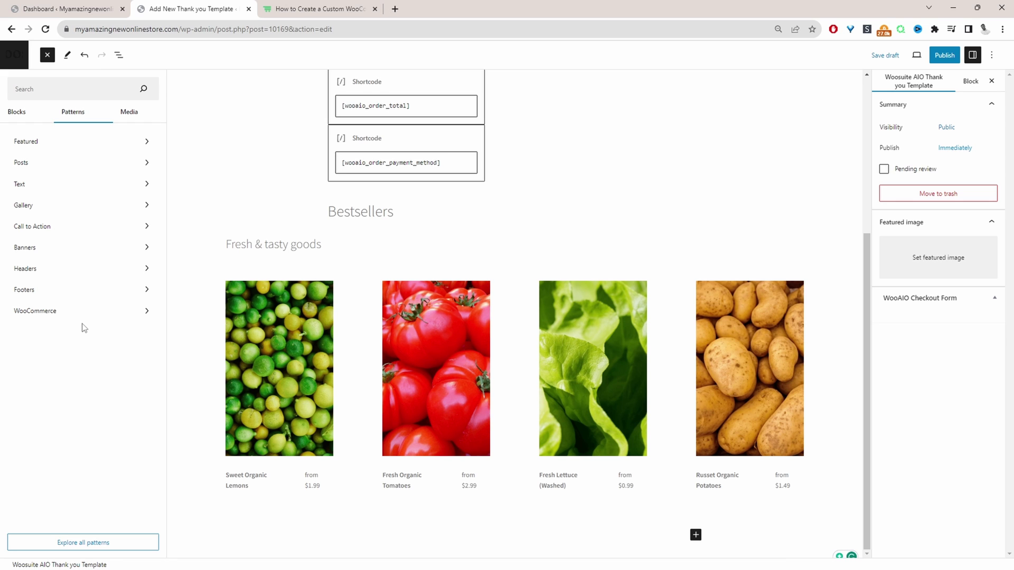
{"action": "left_click", "coordinate": [86, 317]}
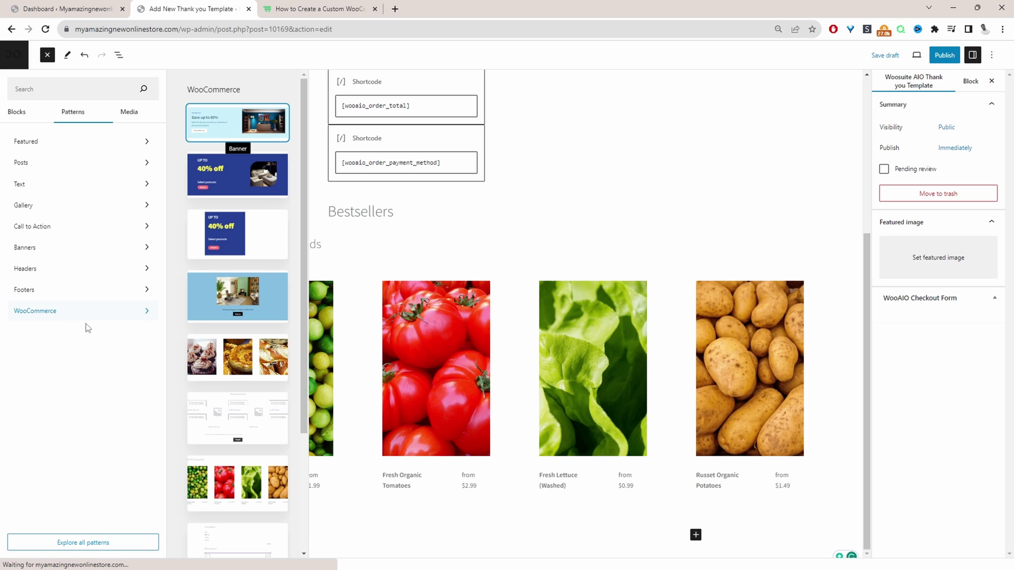
{"action": "left_click", "coordinate": [238, 176]}
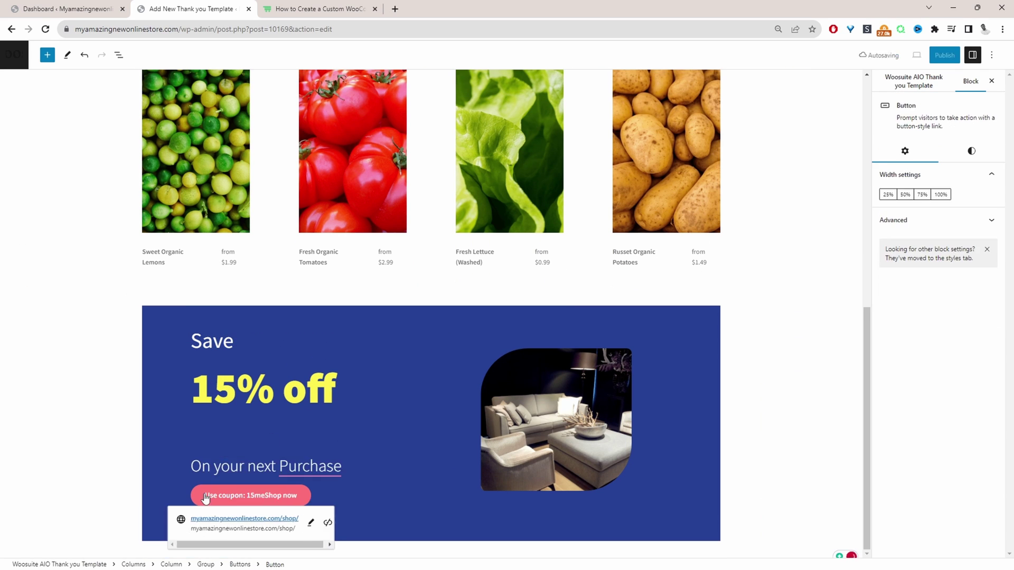
{"action": "left_click", "coordinate": [902, 218]}
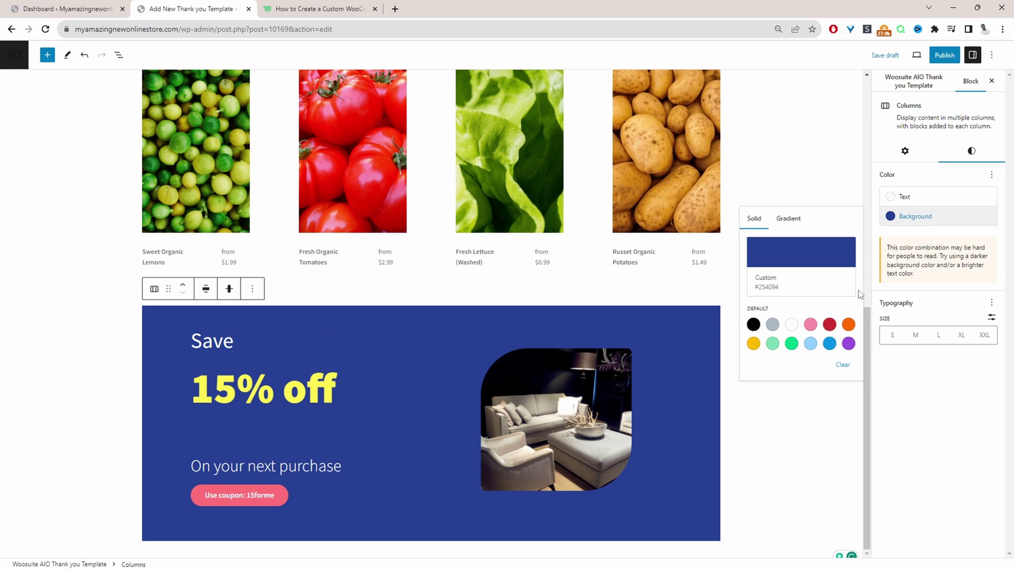
{"action": "left_click", "coordinate": [811, 328]}
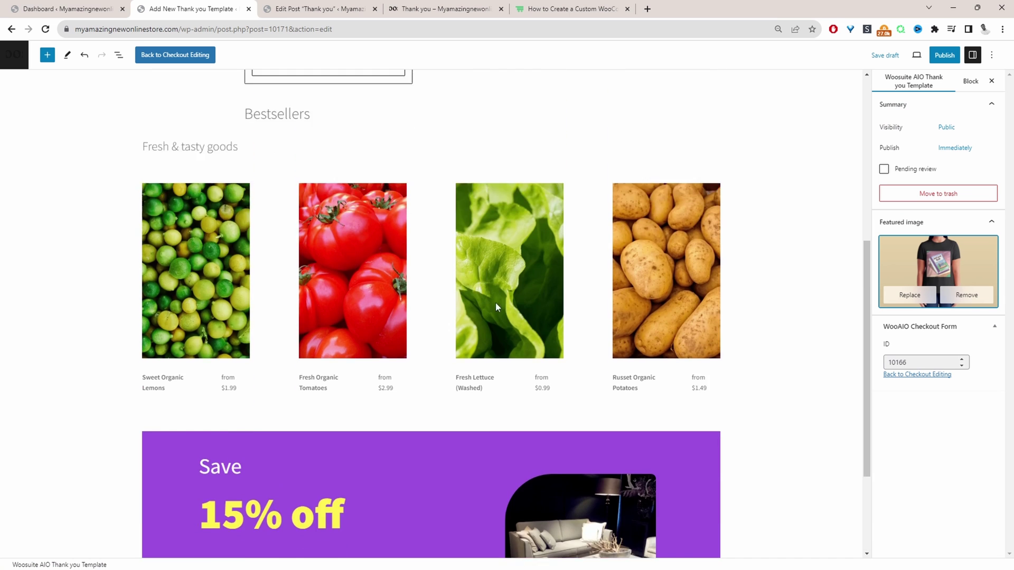
Publish the 'Thank you' template and return to the checkout form editor.
{"action": "scroll", "coordinate": [801, 113], "scroll_direction": "up", "scroll_amount": 3}
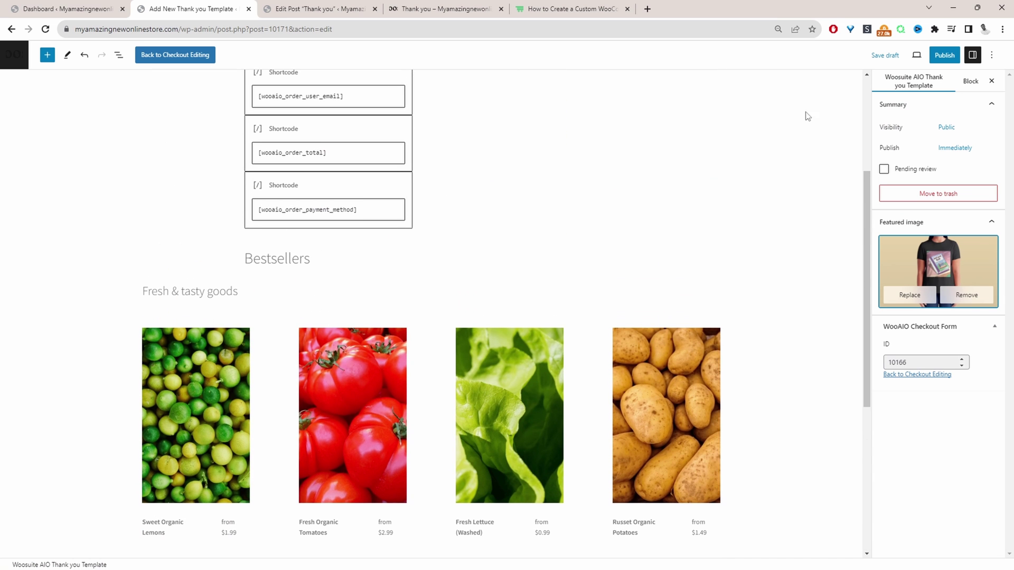
{"action": "left_click", "coordinate": [945, 55]}
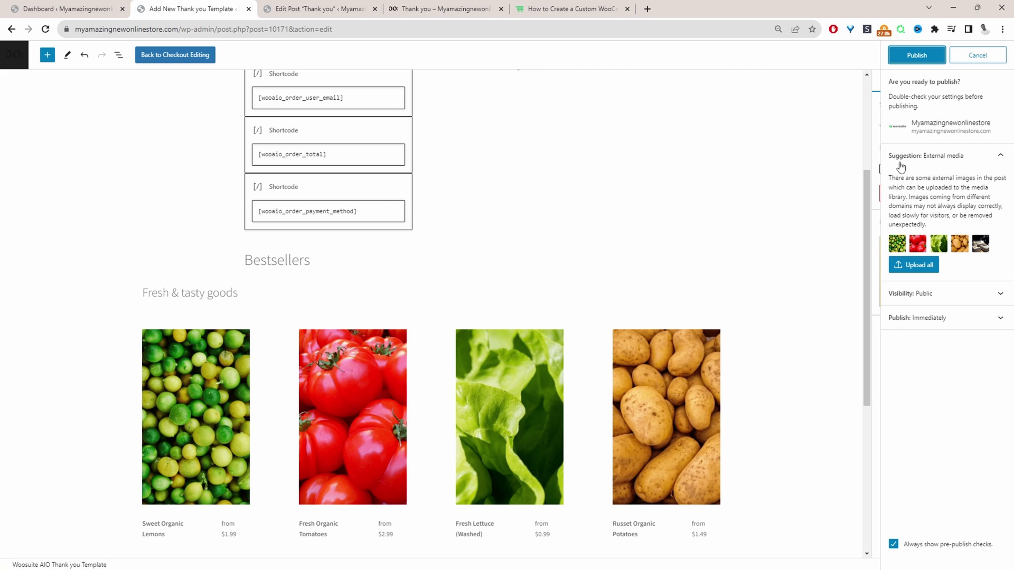
{"action": "left_click", "coordinate": [920, 57]}
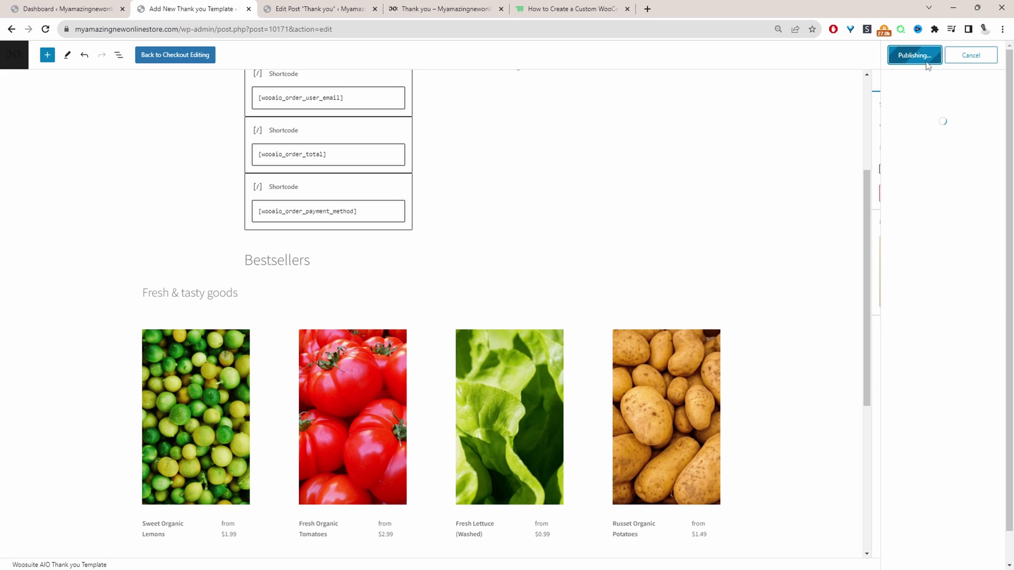
{"action": "left_click", "coordinate": [910, 357]}
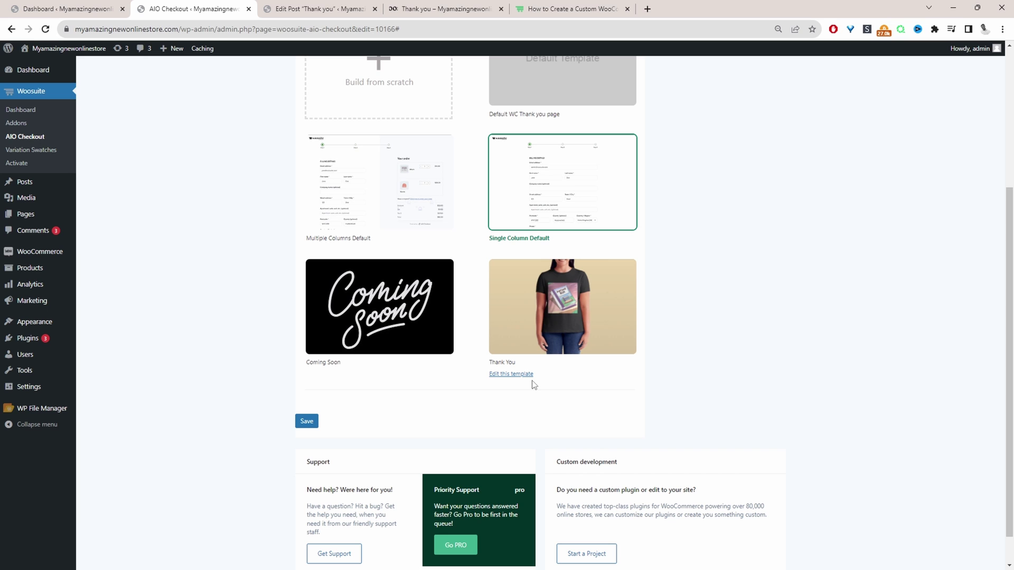
Use the Thank You template as form 'defualt new 15' thank-you page, disable Close Checkout after # orders, and save.
{"action": "left_click", "coordinate": [555, 313]}
{"action": "scroll", "coordinate": [544, 327], "scroll_direction": "up", "scroll_amount": 4}
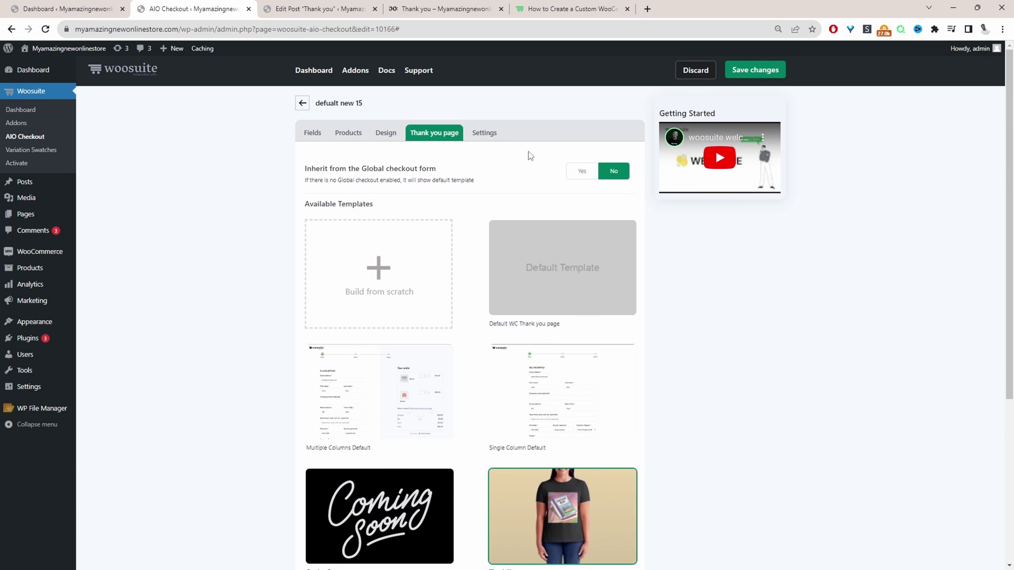
{"action": "left_click", "coordinate": [484, 136]}
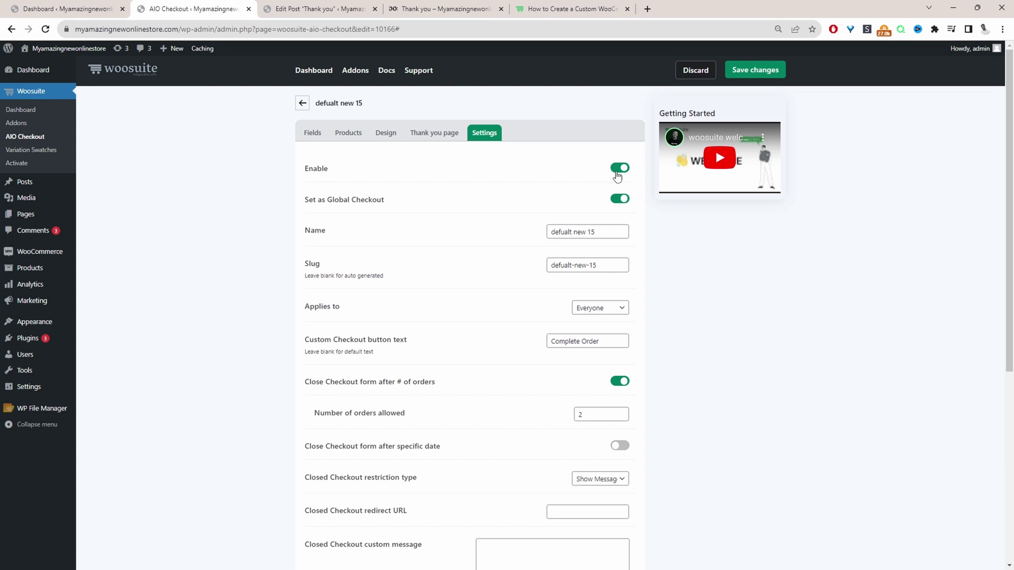
{"action": "left_click", "coordinate": [619, 203]}
{"action": "left_click_drag", "start_coordinate": [599, 232], "coordinate": [553, 232]}
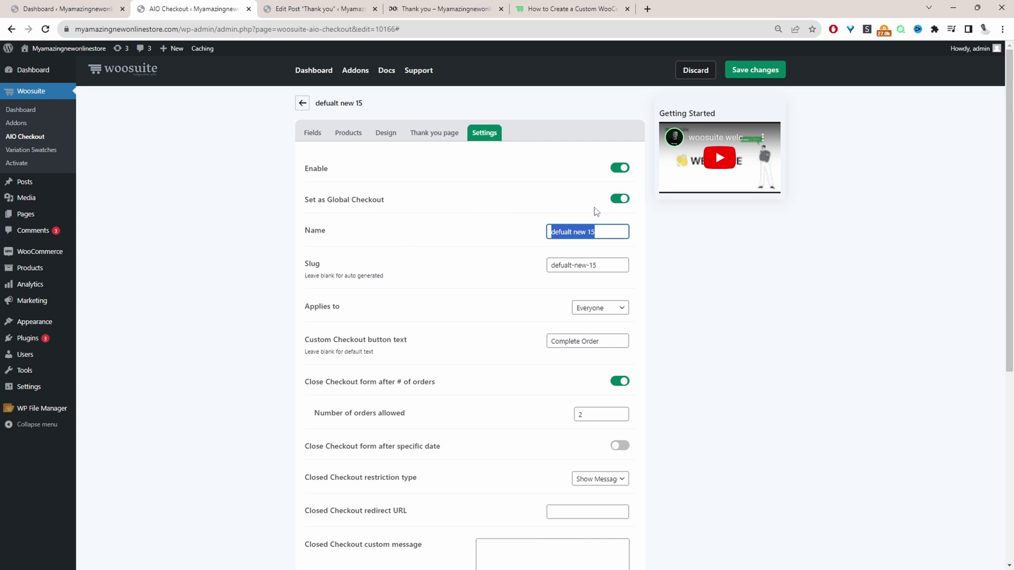
{"action": "scroll", "coordinate": [591, 316], "scroll_direction": "down", "scroll_amount": 1}
{"action": "left_click", "coordinate": [618, 345]}
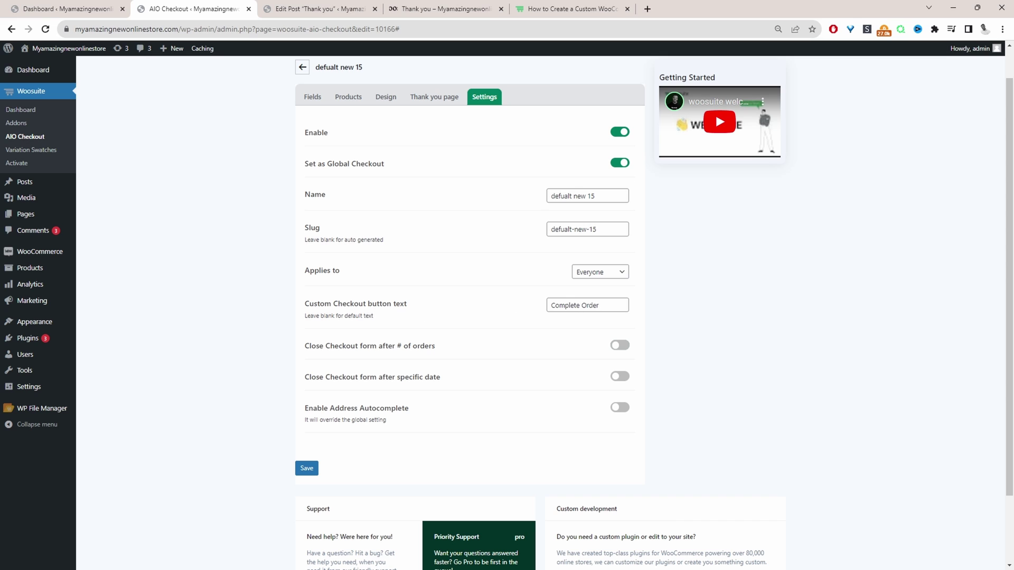
{"action": "left_click_drag", "start_coordinate": [600, 305], "coordinate": [556, 305]}
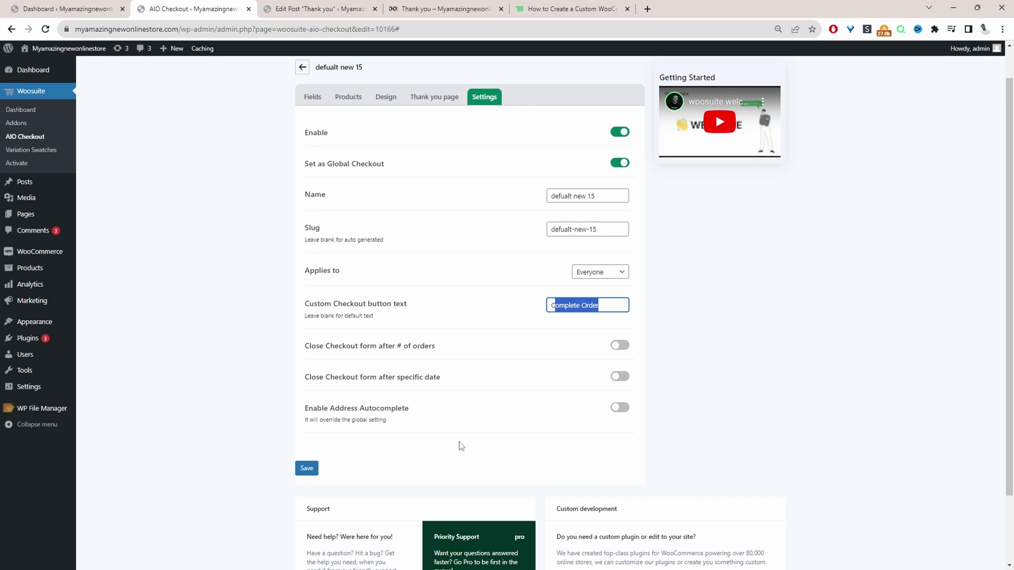
{"action": "left_click", "coordinate": [752, 72]}
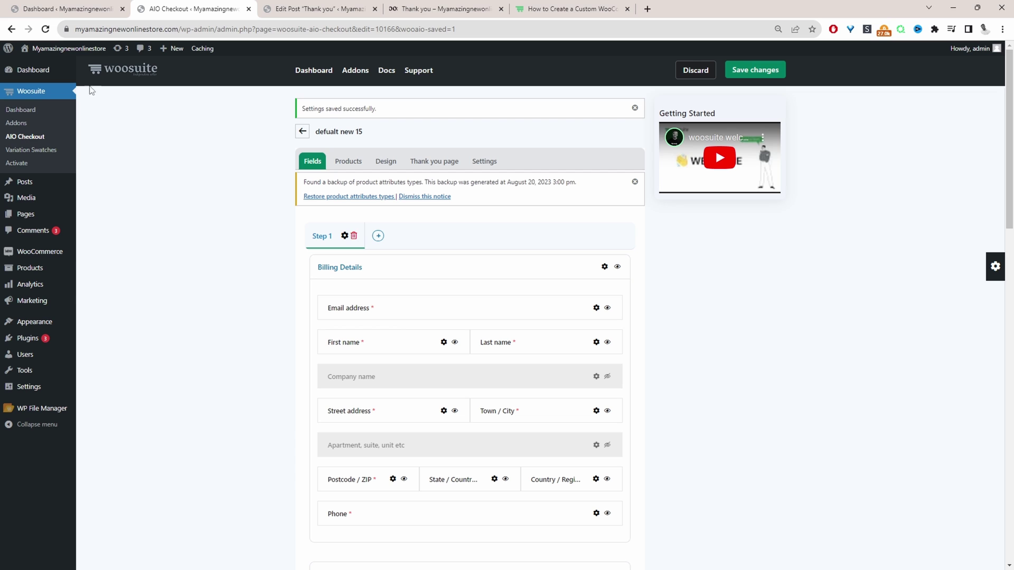
Visit the store from the admin bar and browse the shop page listing.
{"action": "mouse_move", "coordinate": [76, 53]}
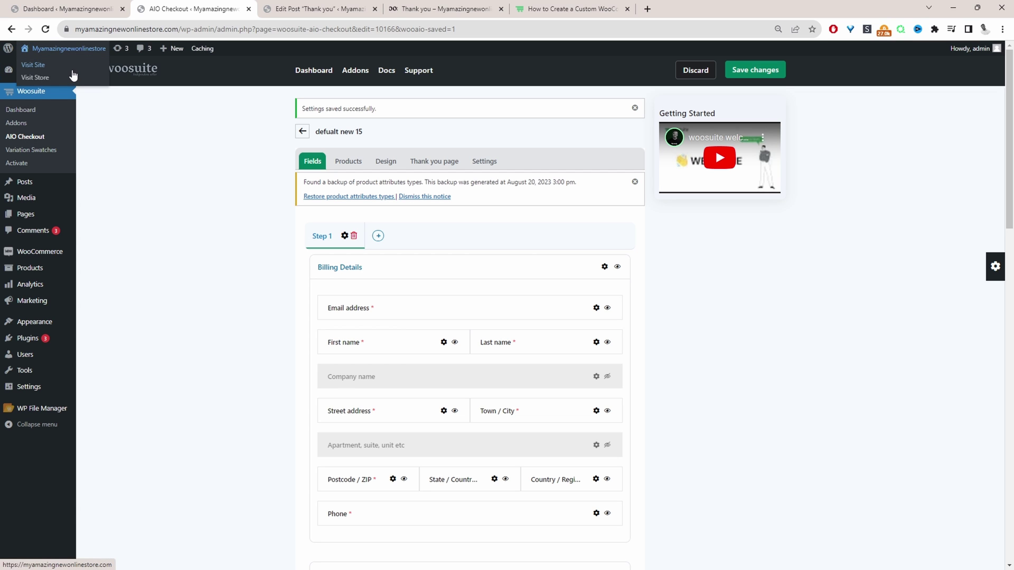
{"action": "left_click", "coordinate": [69, 77]}
{"action": "scroll", "coordinate": [500, 371], "scroll_direction": "down", "scroll_amount": 3}
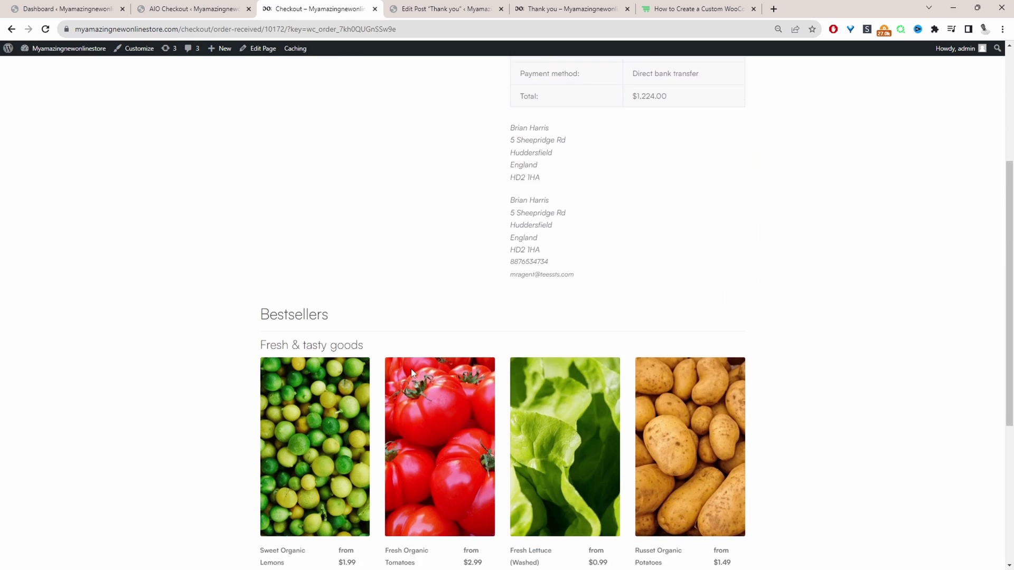
{"action": "scroll", "coordinate": [411, 368], "scroll_direction": "down", "scroll_amount": 2}
{"action": "scroll", "coordinate": [411, 369], "scroll_direction": "up", "scroll_amount": 3}
{"action": "scroll", "coordinate": [411, 368], "scroll_direction": "up", "scroll_amount": 5}
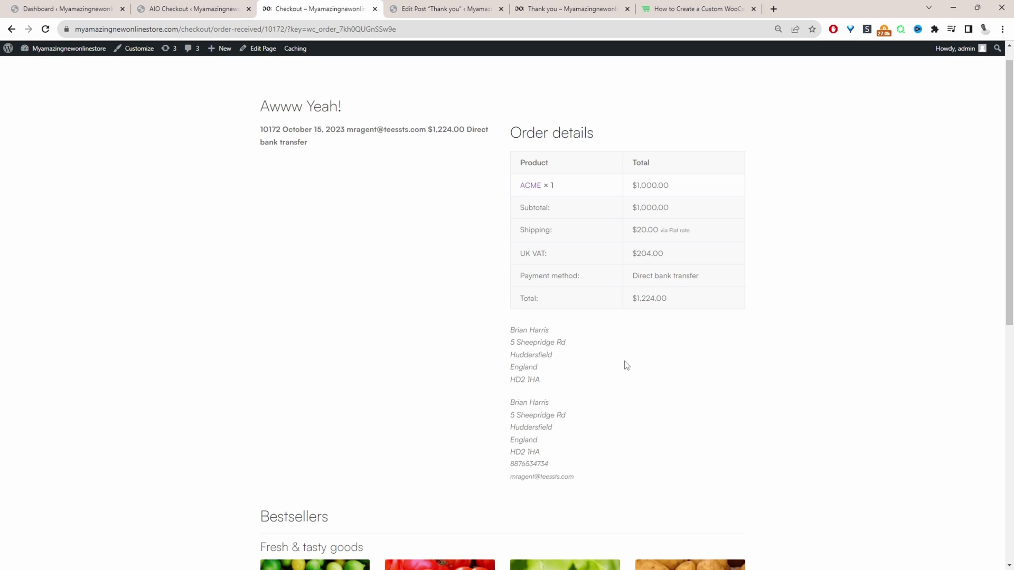
{"action": "scroll", "coordinate": [570, 273], "scroll_direction": "up", "scroll_amount": 1}
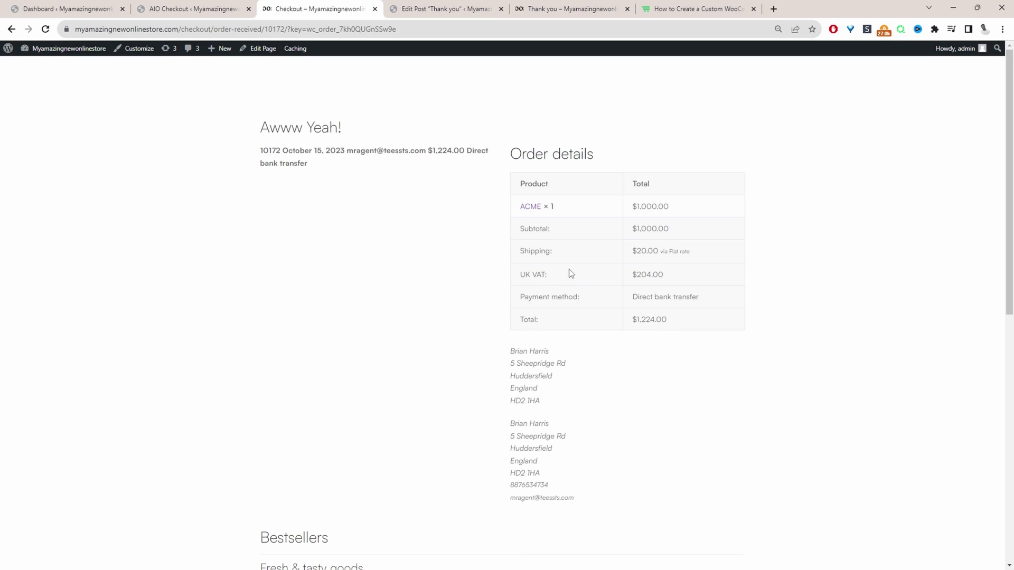
{"action": "scroll", "coordinate": [573, 280], "scroll_direction": "down", "scroll_amount": 3}
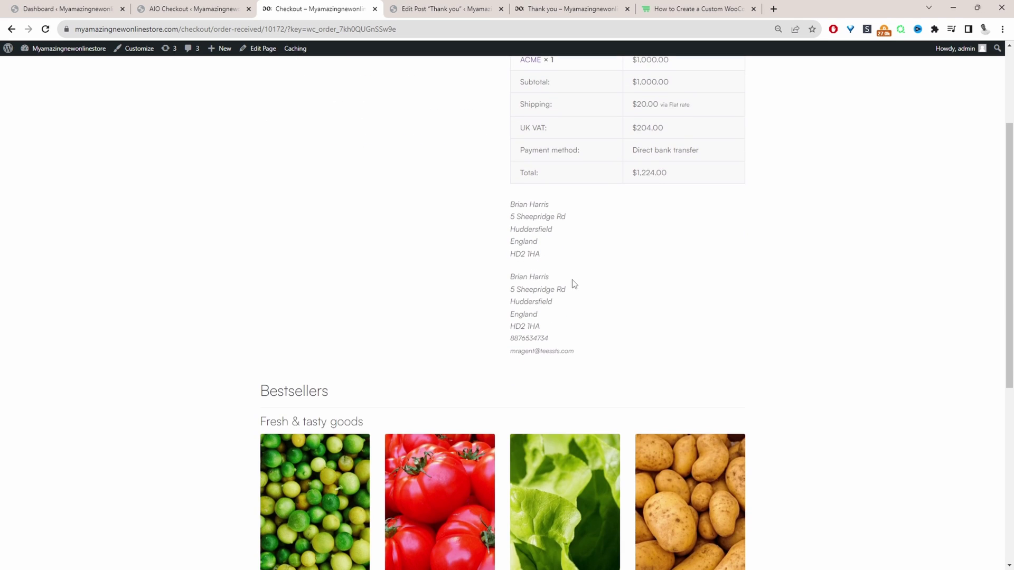
{"action": "scroll", "coordinate": [511, 167], "scroll_direction": "down", "scroll_amount": 6}
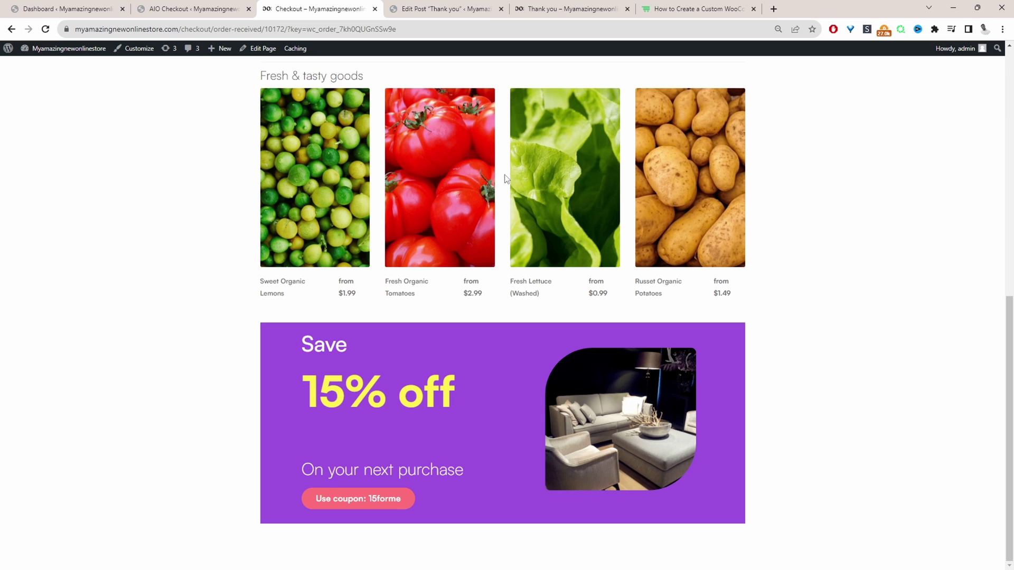
{"action": "scroll", "coordinate": [501, 185], "scroll_direction": "up", "scroll_amount": 6}
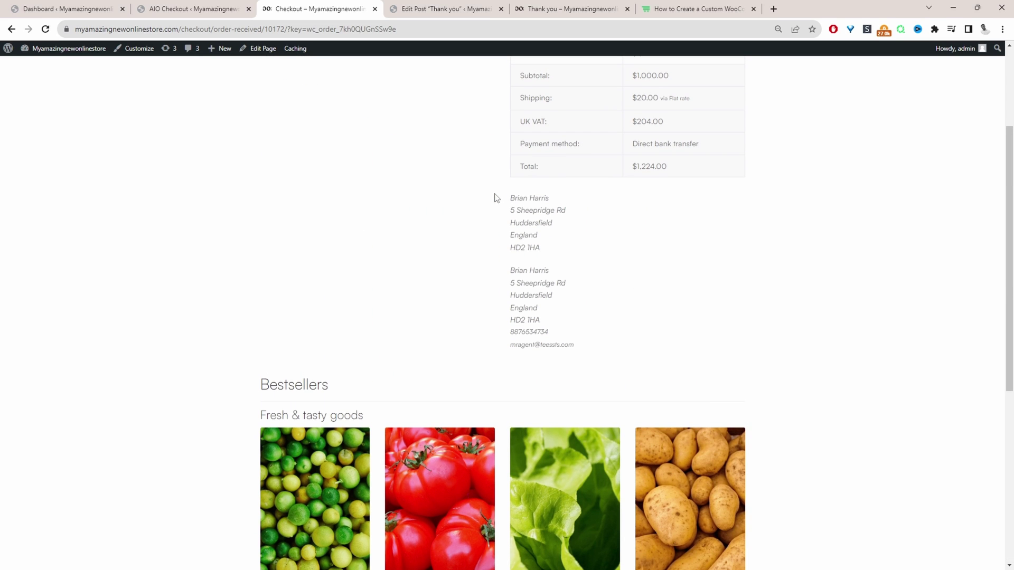
{"action": "scroll", "coordinate": [486, 144], "scroll_direction": "down", "scroll_amount": 4}
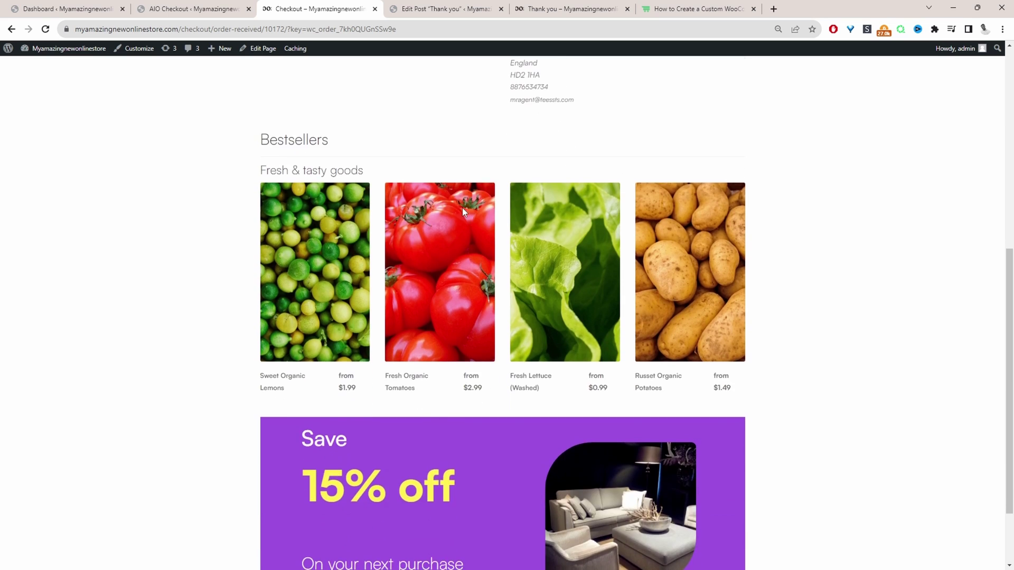
{"action": "scroll", "coordinate": [461, 207], "scroll_direction": "up", "scroll_amount": 3}
{"action": "scroll", "coordinate": [461, 208], "scroll_direction": "down", "scroll_amount": 4}
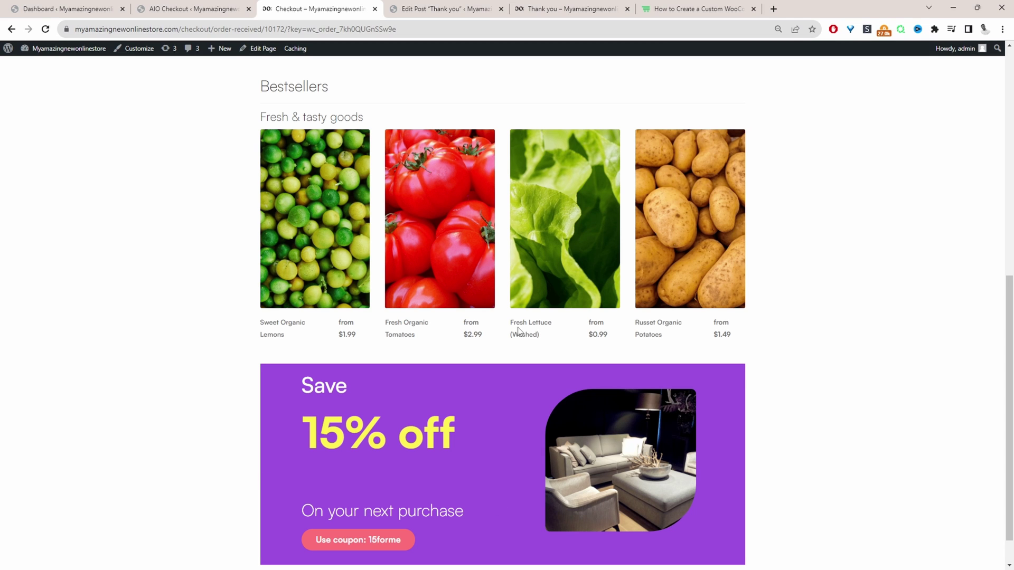
{"action": "scroll", "coordinate": [517, 330], "scroll_direction": "up", "scroll_amount": 1}
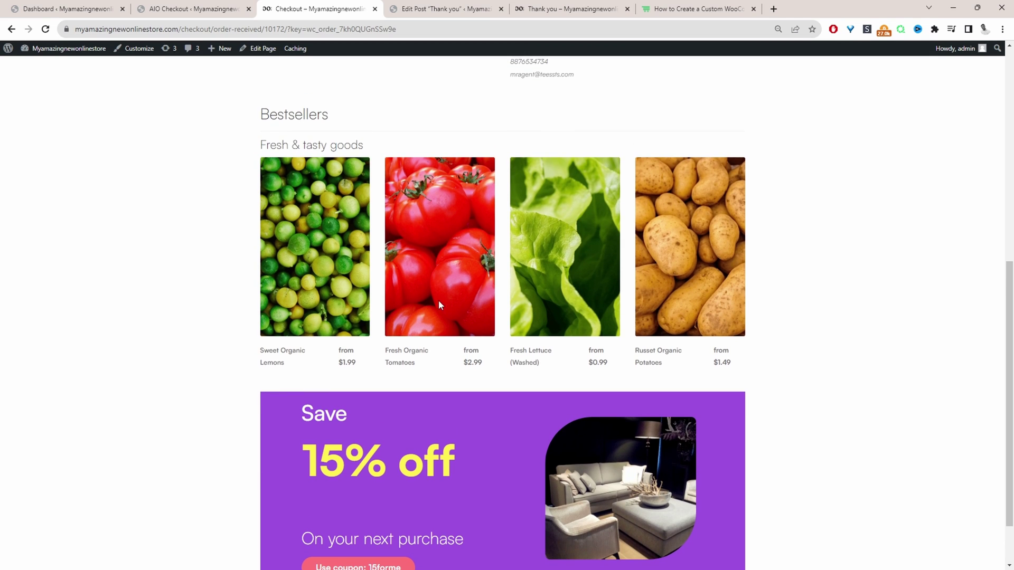
{"action": "scroll", "coordinate": [486, 315], "scroll_direction": "up", "scroll_amount": 6}
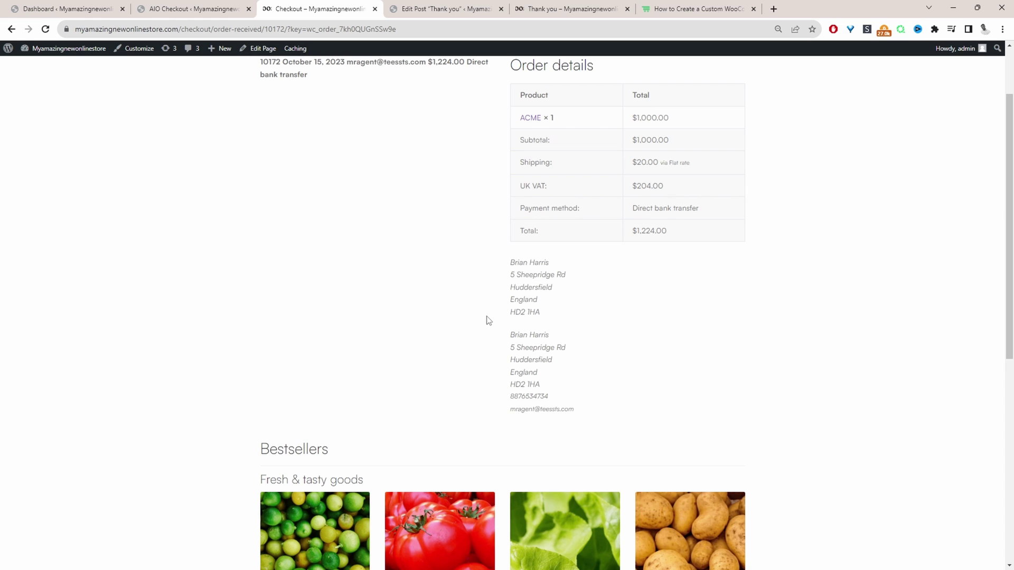
{"action": "scroll", "coordinate": [486, 320], "scroll_direction": "up", "scroll_amount": 2}
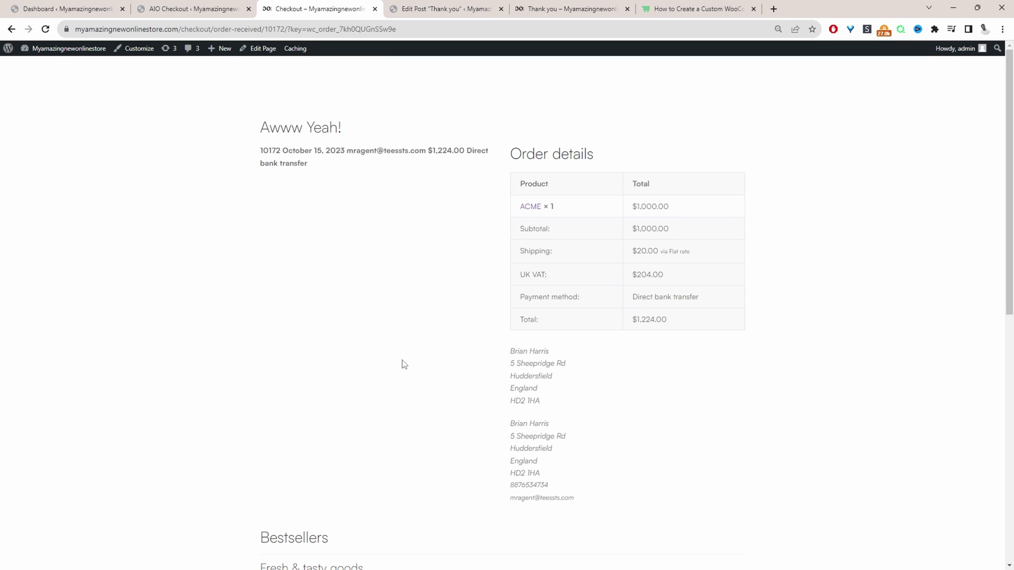
{"action": "scroll", "coordinate": [427, 374], "scroll_direction": "down", "scroll_amount": 1}
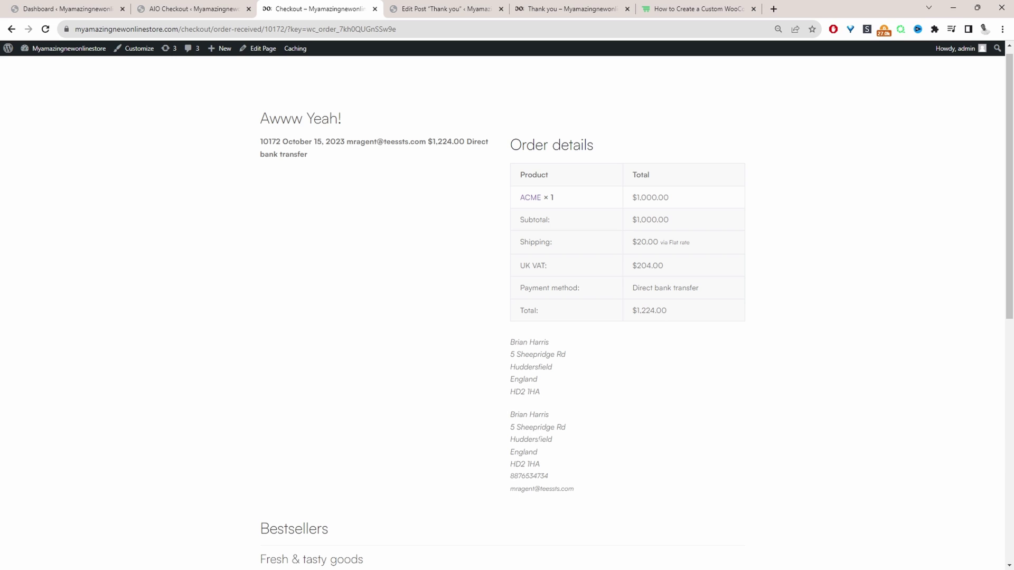
Re-save the Thank You template via the Thank you page tab, then reload the order-received page.
{"action": "left_click", "coordinate": [213, 9]}
{"action": "left_click", "coordinate": [439, 161]}
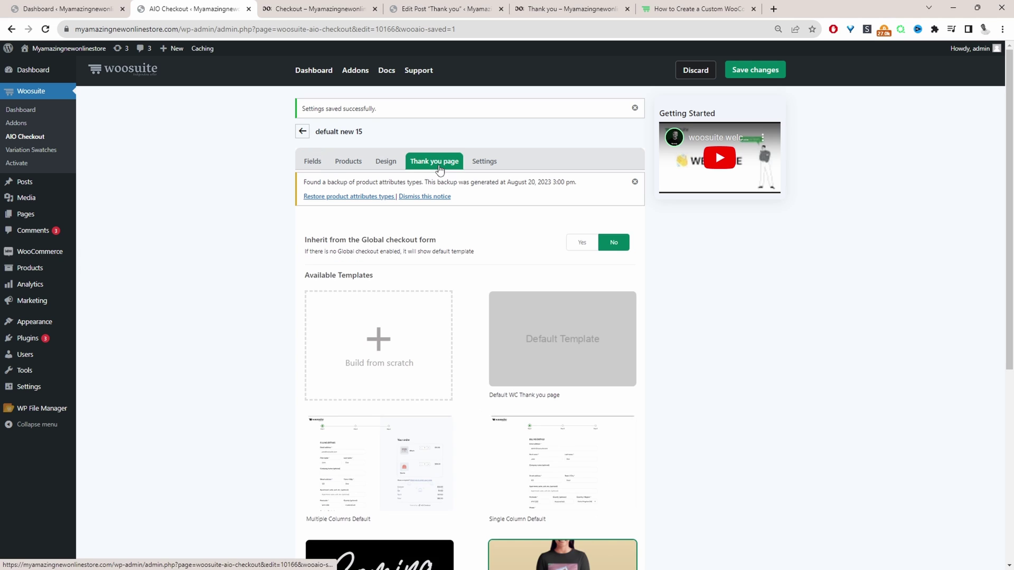
{"action": "scroll", "coordinate": [571, 289], "scroll_direction": "down", "scroll_amount": 5}
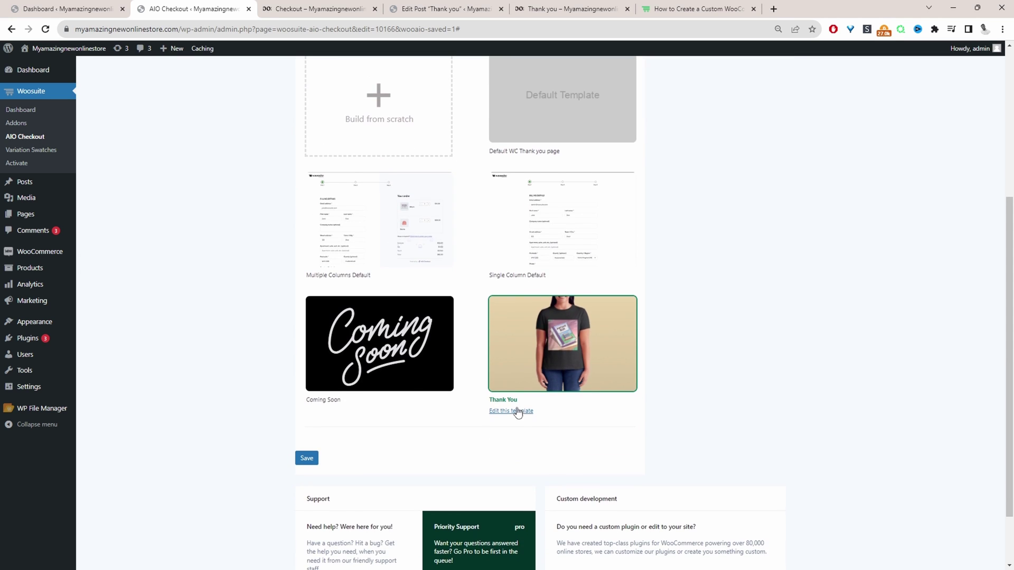
{"action": "left_click", "coordinate": [515, 414]}
{"action": "left_click", "coordinate": [944, 55]}
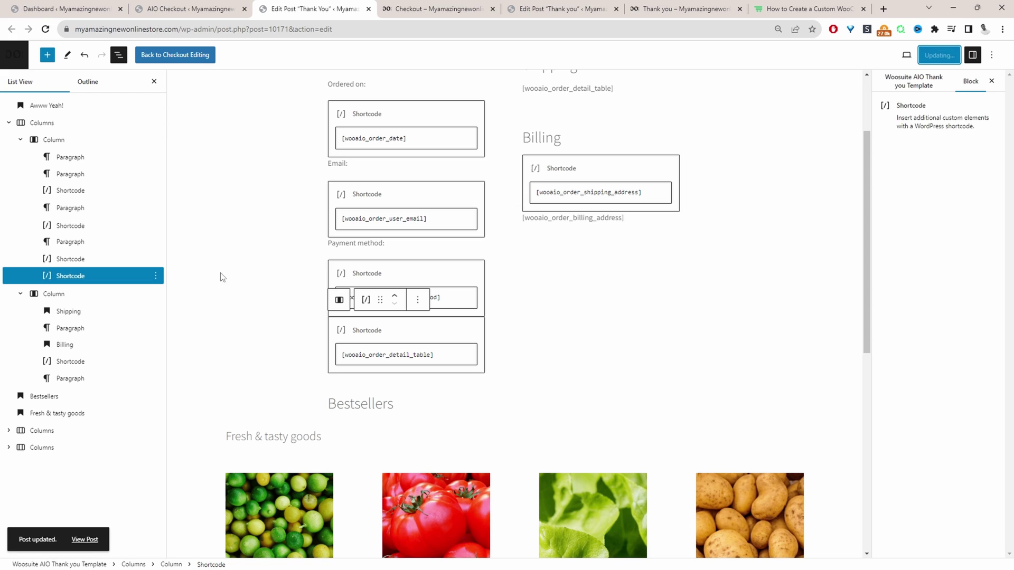
{"action": "left_click", "coordinate": [438, 9]}
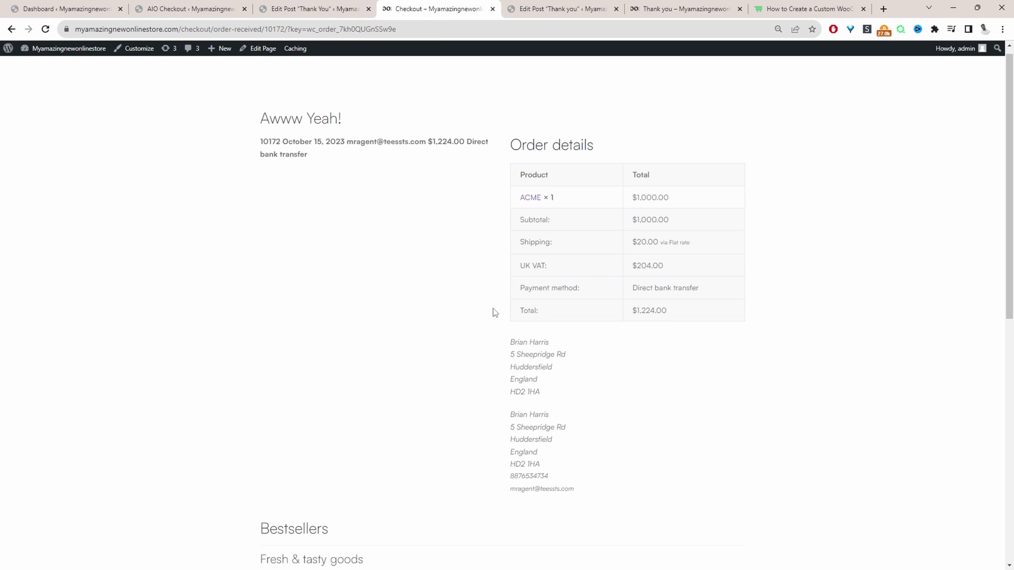
{"action": "left_click", "coordinate": [45, 29]}
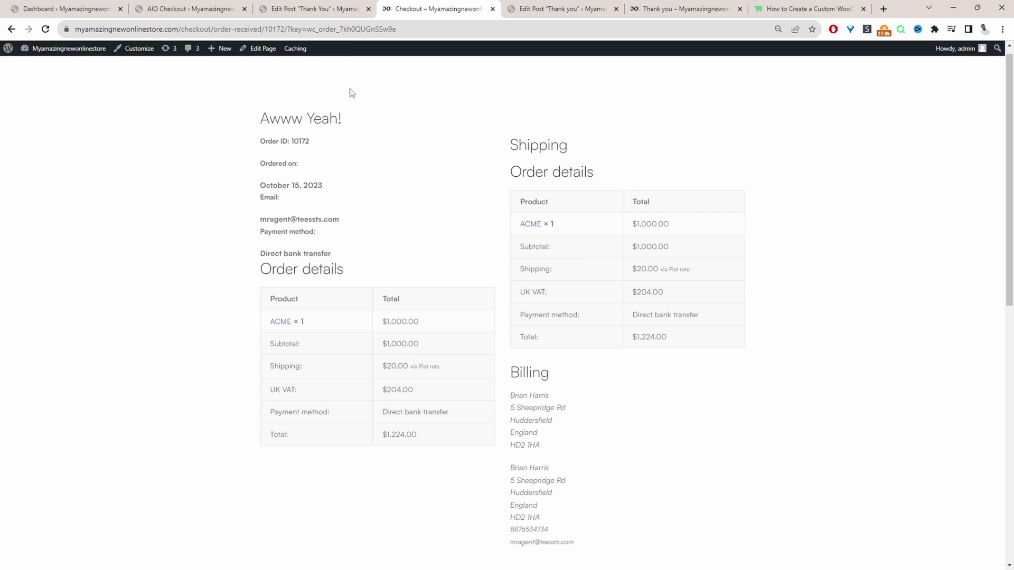
Update the Thank You template with its two-column order info block, then reload the order-received page.
{"action": "left_click", "coordinate": [289, 10]}
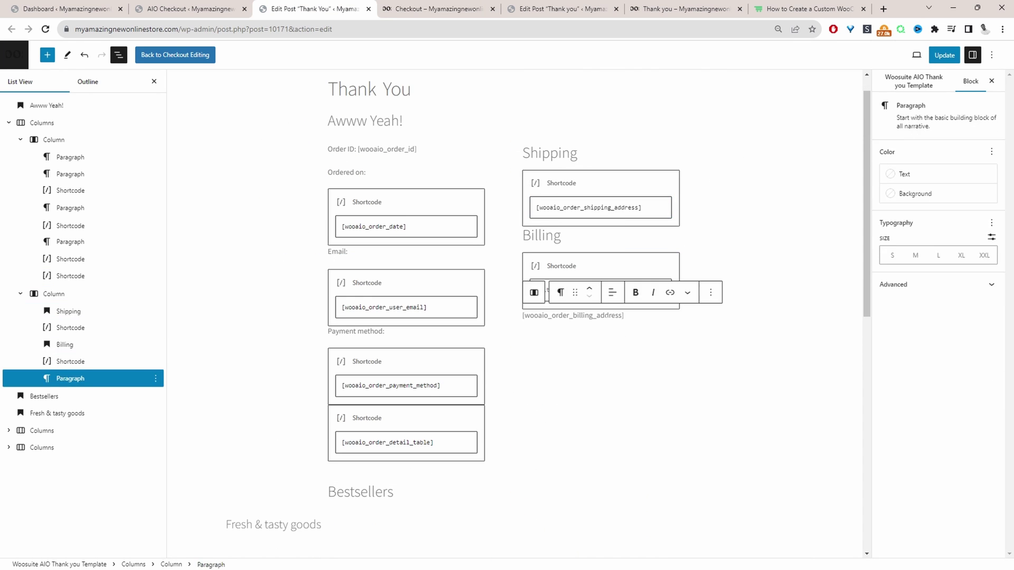
{"action": "left_click", "coordinate": [525, 350]}
{"action": "scroll", "coordinate": [528, 350], "scroll_direction": "up", "scroll_amount": 5}
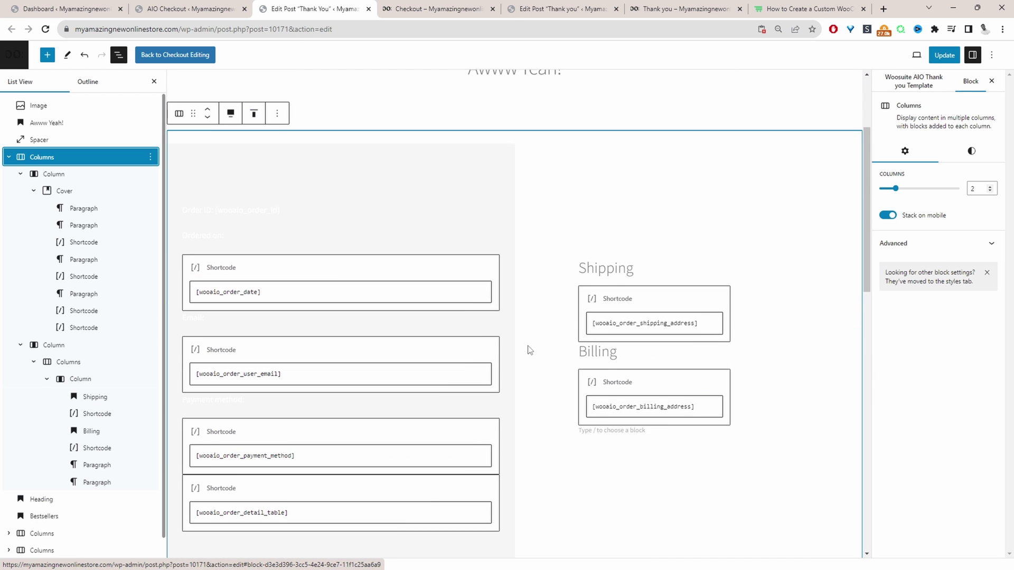
{"action": "left_click", "coordinate": [941, 57]}
{"action": "key", "text": "ctrl+Tab"}
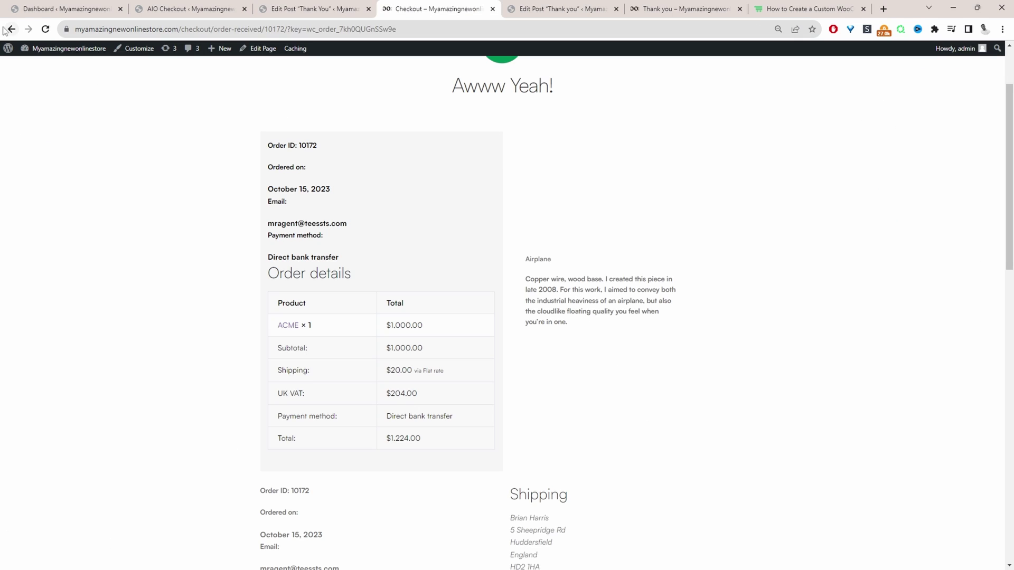
{"action": "key", "text": "F5"}
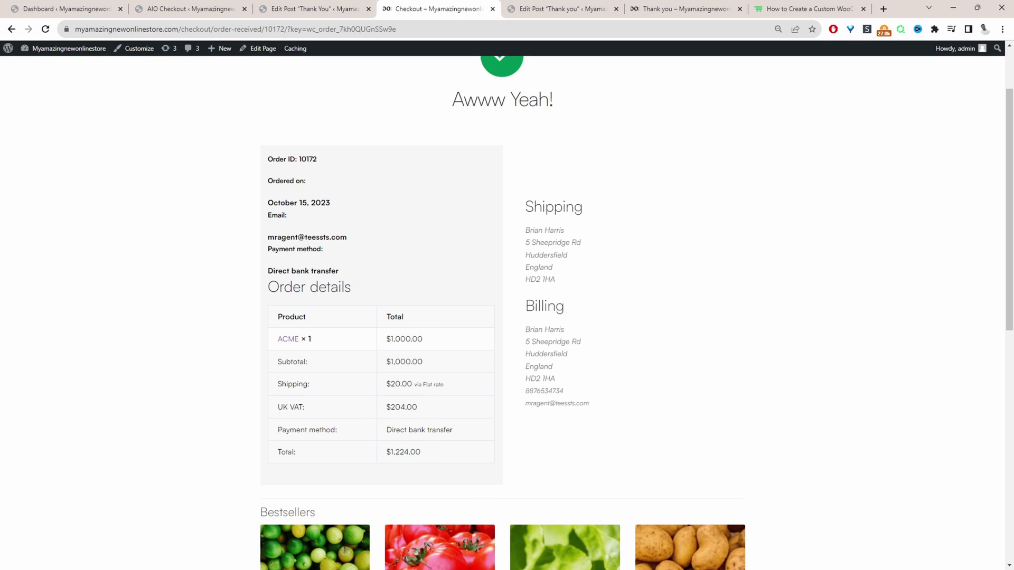
{"action": "scroll", "coordinate": [393, 316], "scroll_direction": "down", "scroll_amount": 1}
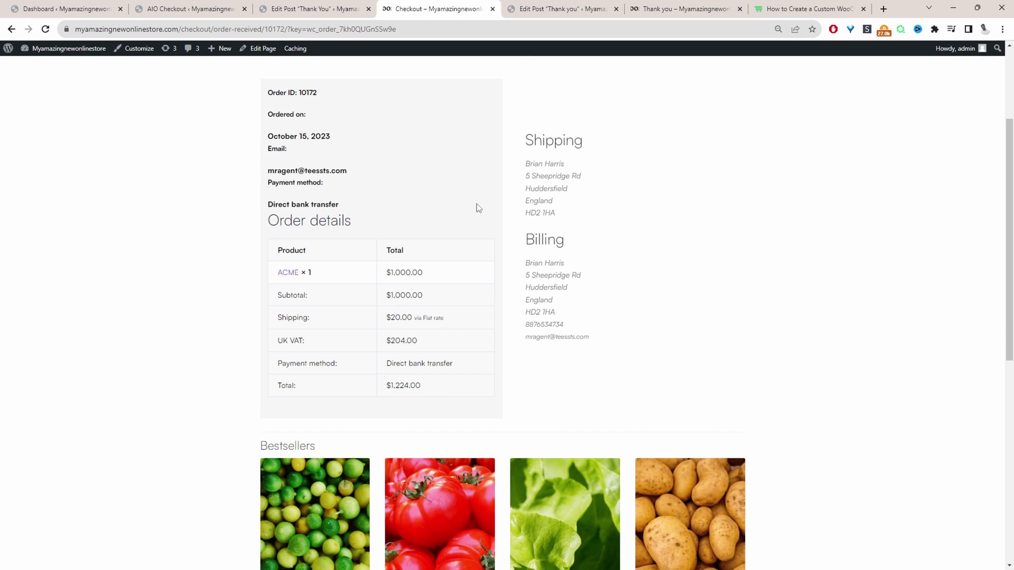
In List View, move the Shipping and Billing column ahead of the order column and update the template.
{"action": "left_click", "coordinate": [325, 16]}
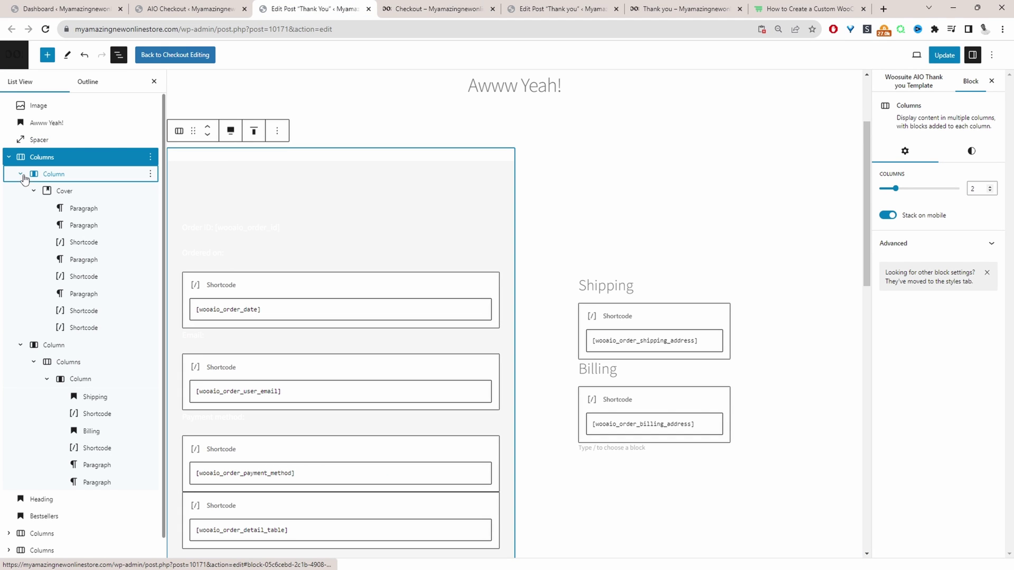
{"action": "left_click", "coordinate": [21, 174]}
{"action": "left_click", "coordinate": [20, 191]}
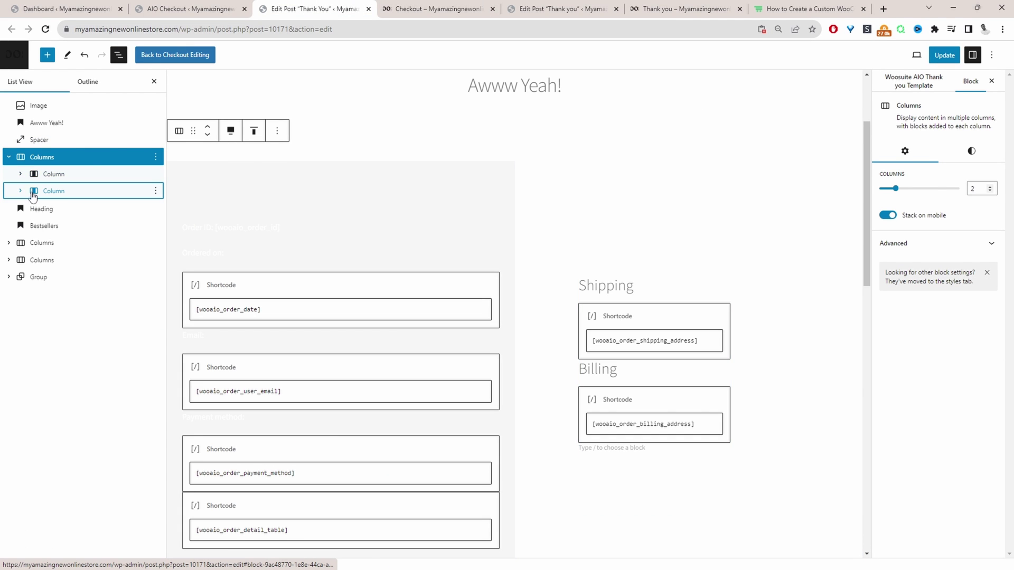
{"action": "left_click_drag", "start_coordinate": [54, 190], "coordinate": [54, 168]}
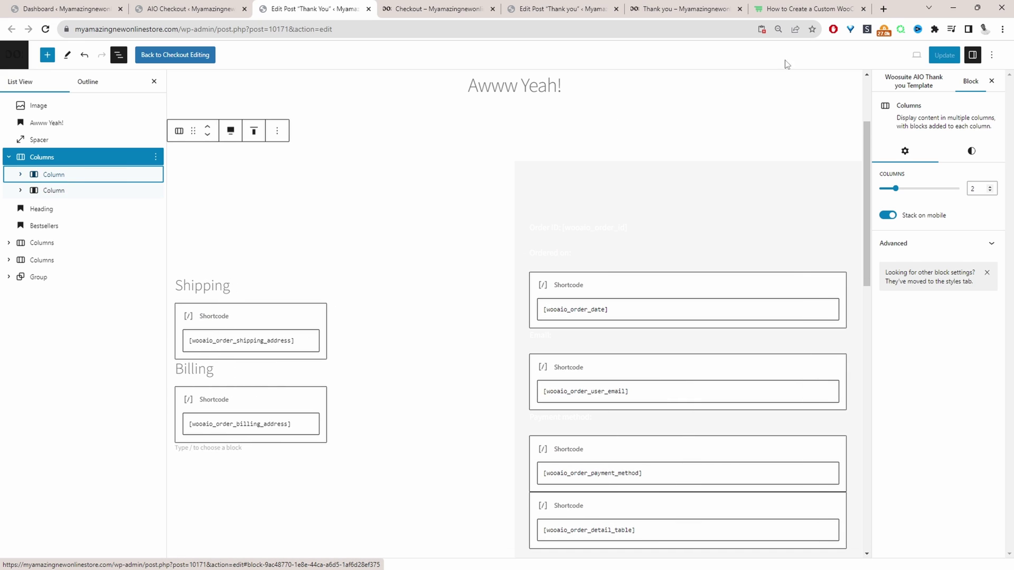
{"action": "left_click", "coordinate": [936, 55]}
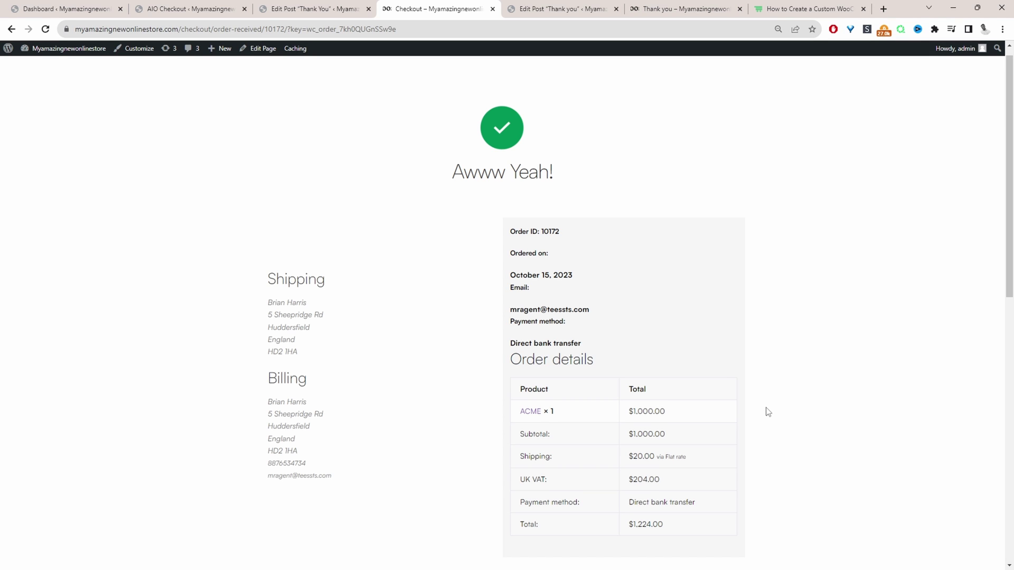
{"action": "scroll", "coordinate": [669, 316], "scroll_direction": "down", "scroll_amount": 8}
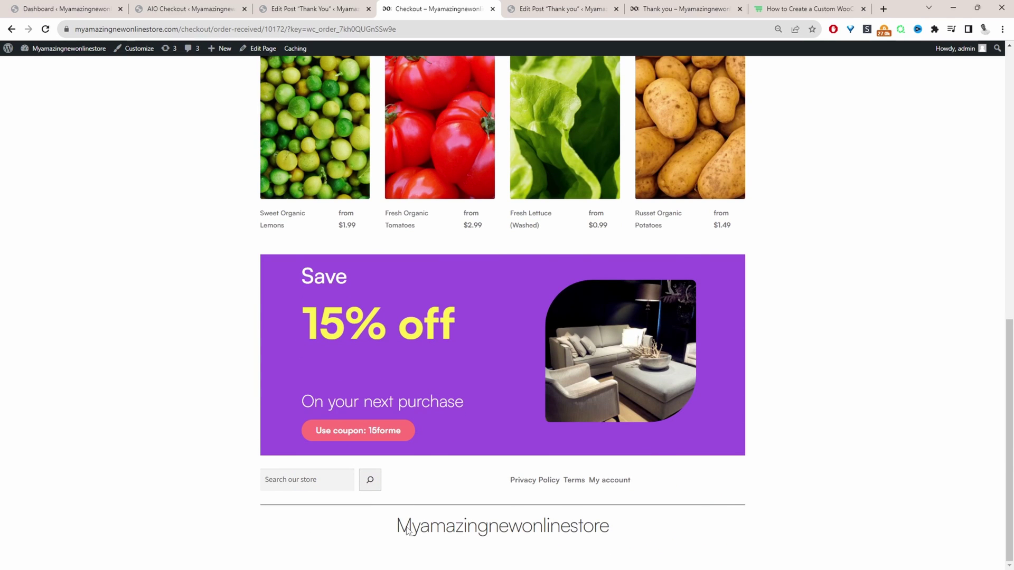